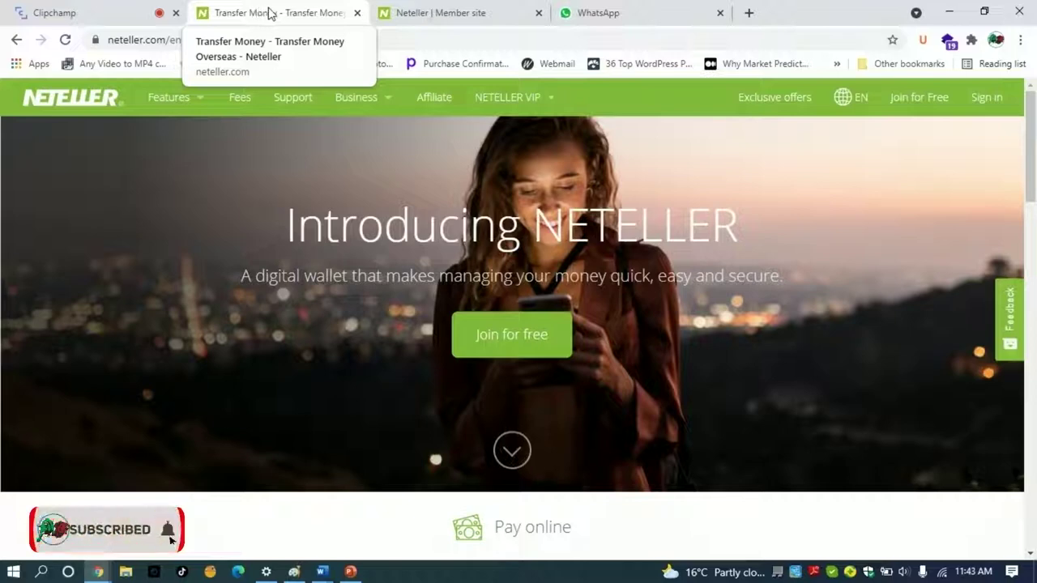
# Switch to the Neteller member site tab showing the USD wallet dashboard.
pyautogui.click(441, 13)
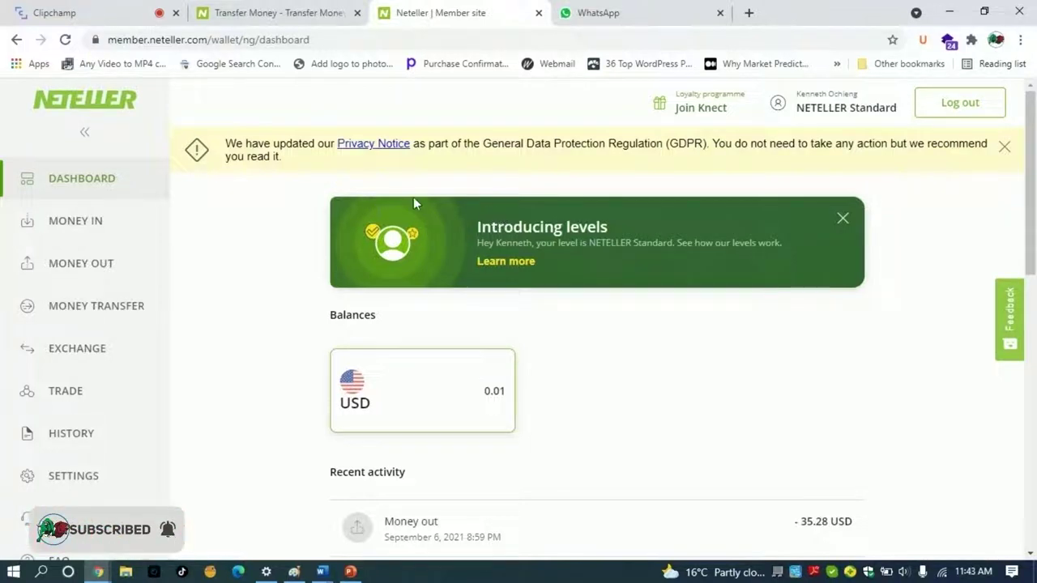
# Scroll through the dashboard, then go to the Money In page from the sidebar.
pyautogui.scroll(-2, 357, 182)
pyautogui.scroll(-3, 367, 182)
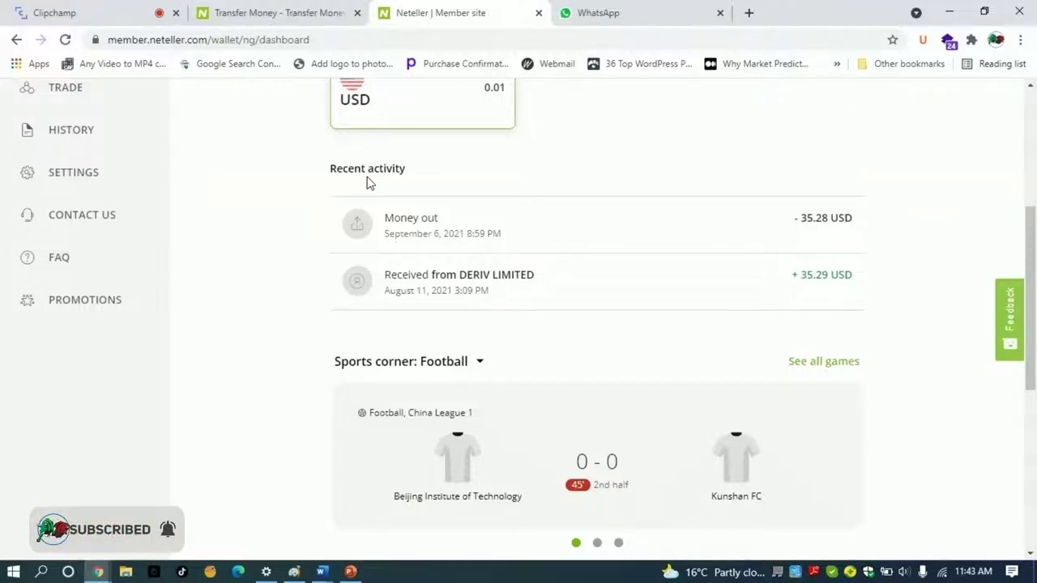
pyautogui.scroll(5, 367, 183)
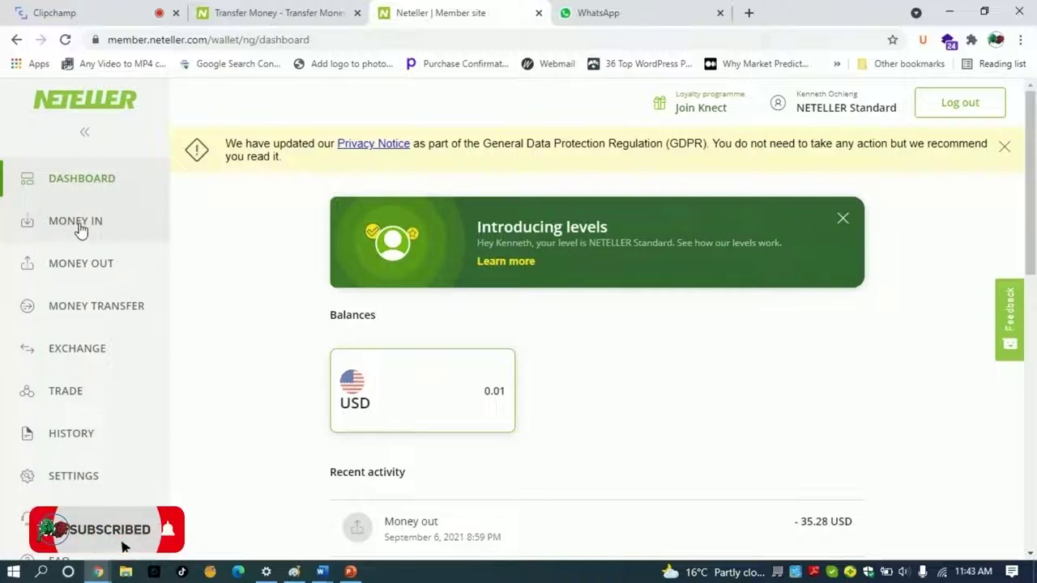
pyautogui.click(81, 231)
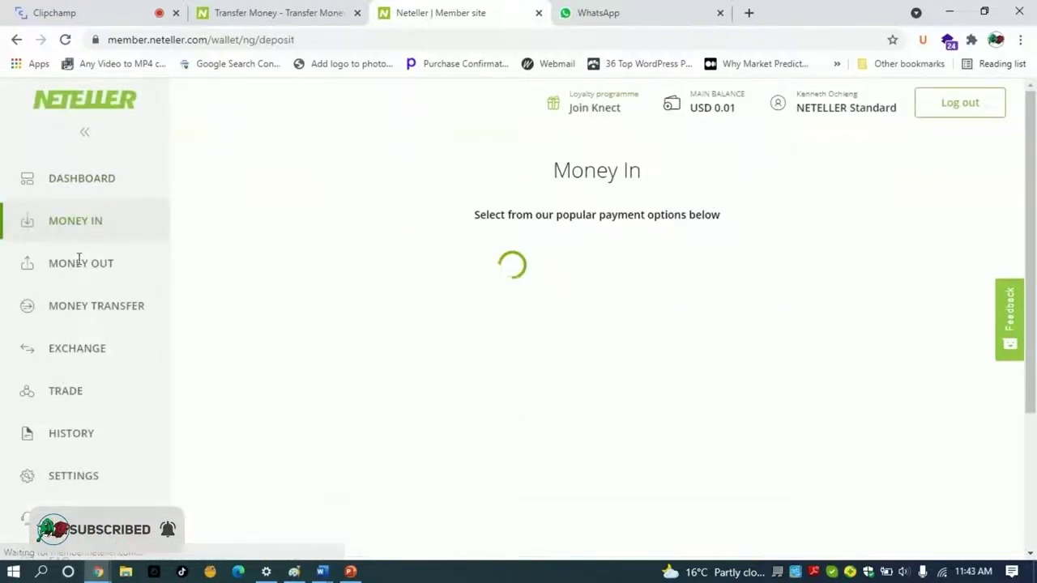
pyautogui.click(79, 261)
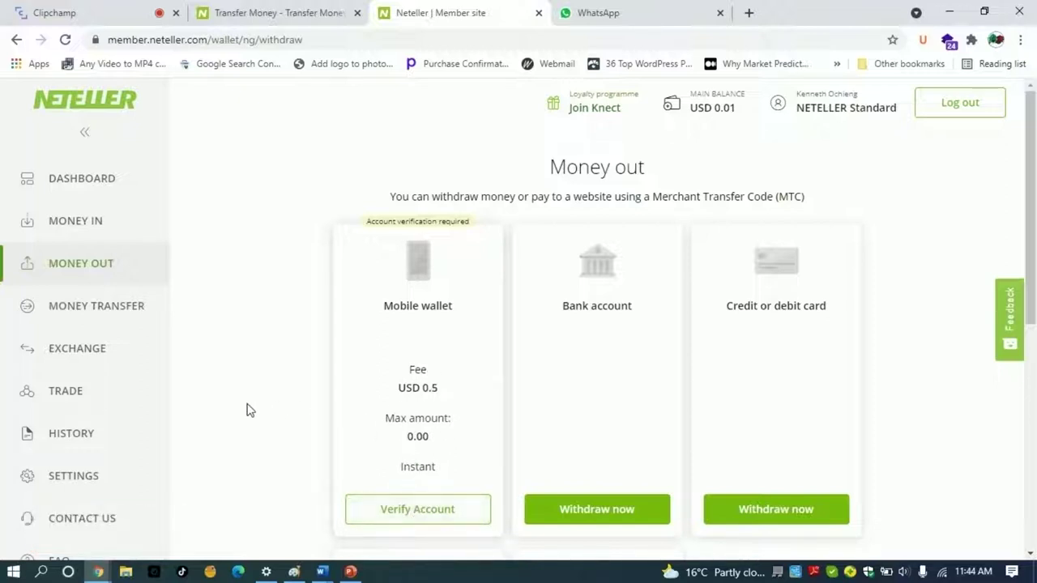
pyautogui.scroll(-1, 248, 410)
pyautogui.scroll(-3, 248, 410)
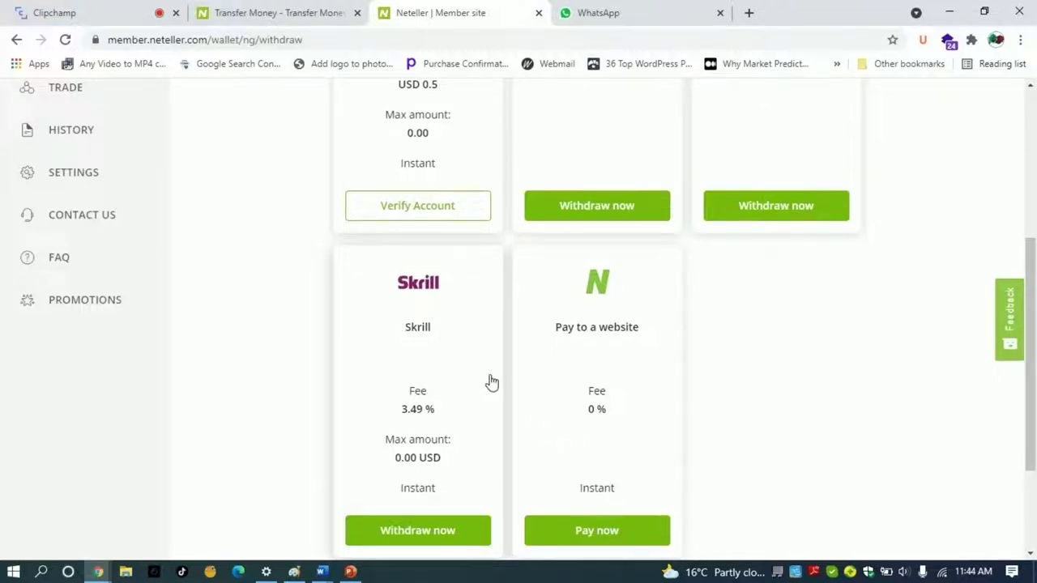
pyautogui.scroll(2, 491, 381)
pyautogui.scroll(2, 491, 382)
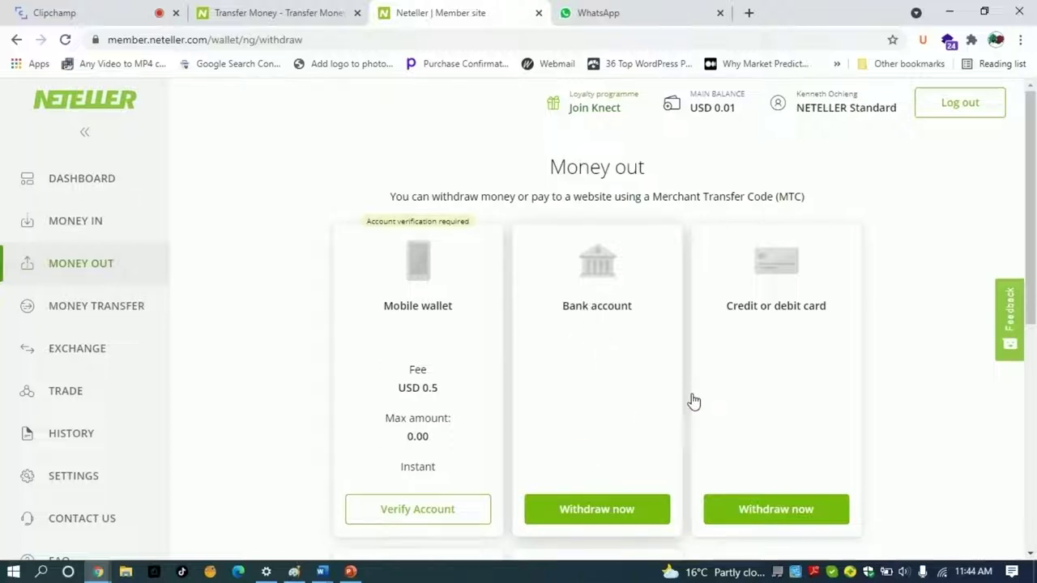
pyautogui.scroll(-1, 776, 359)
pyautogui.scroll(1, 777, 359)
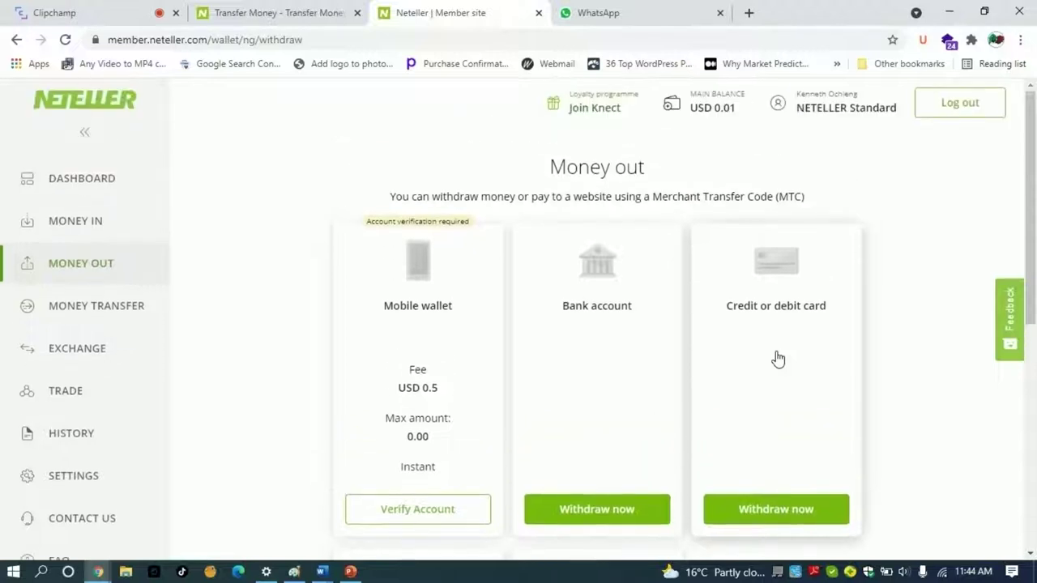
pyautogui.scroll(-2, 778, 359)
pyautogui.scroll(-1, 729, 361)
pyautogui.scroll(-2, 664, 362)
pyautogui.scroll(-1, 650, 363)
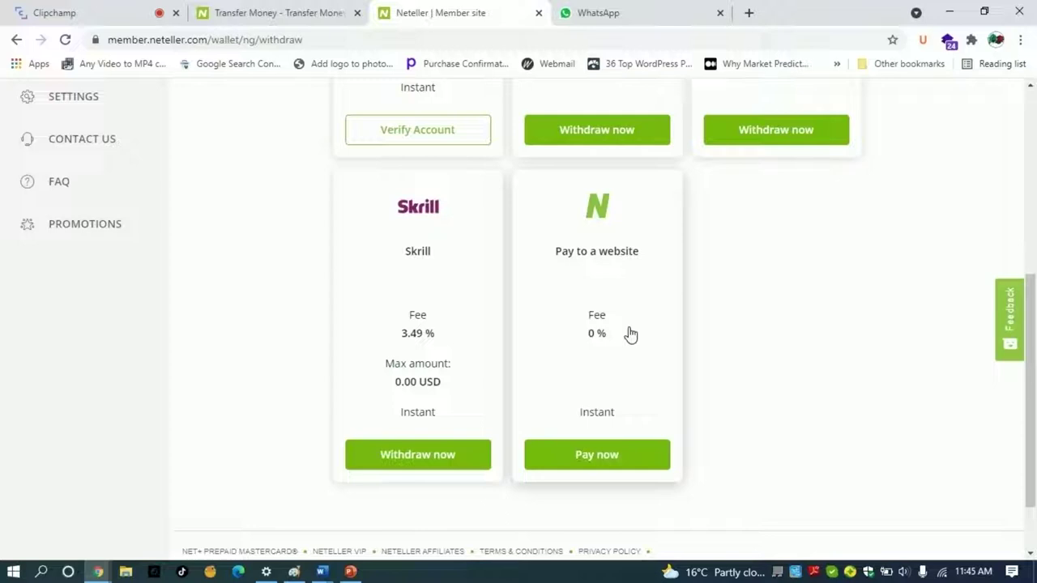
pyautogui.scroll(2, 525, 296)
pyautogui.scroll(3, 525, 296)
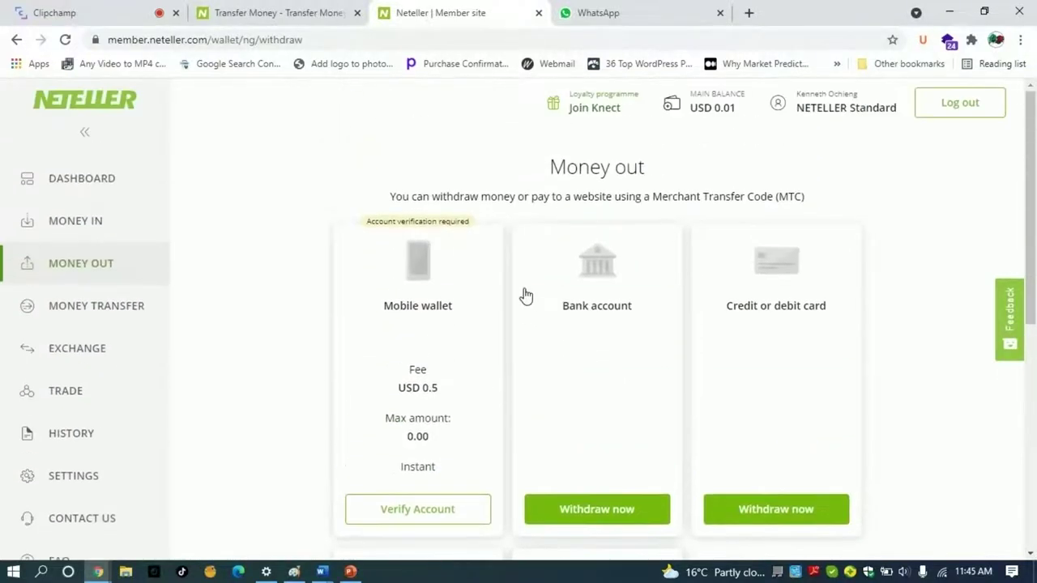
pyautogui.scroll(-1, 525, 295)
pyautogui.scroll(-1, 525, 295)
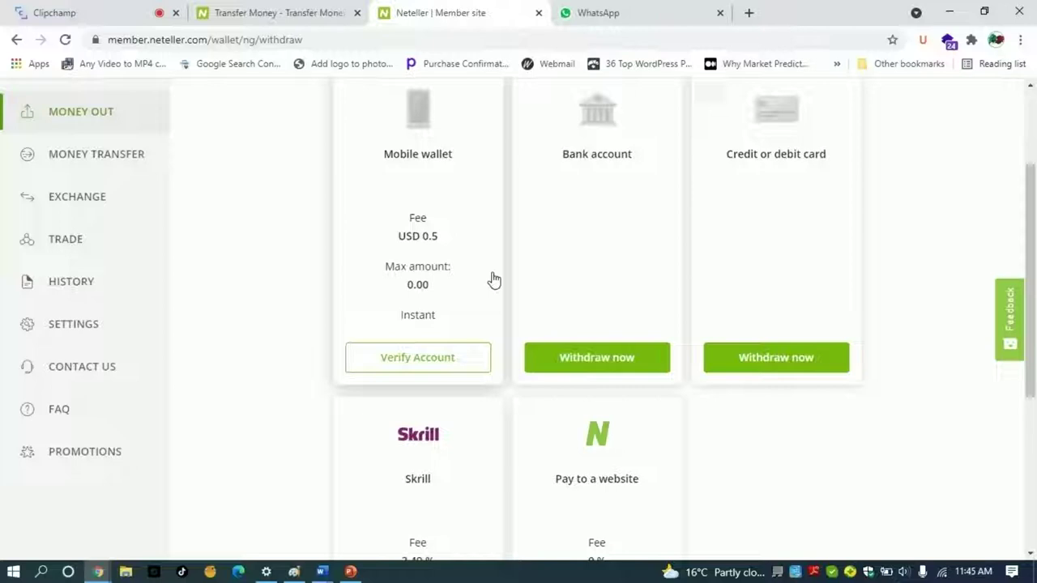
pyautogui.scroll(2, 493, 279)
pyautogui.scroll(-2, 492, 278)
pyautogui.scroll(1, 443, 200)
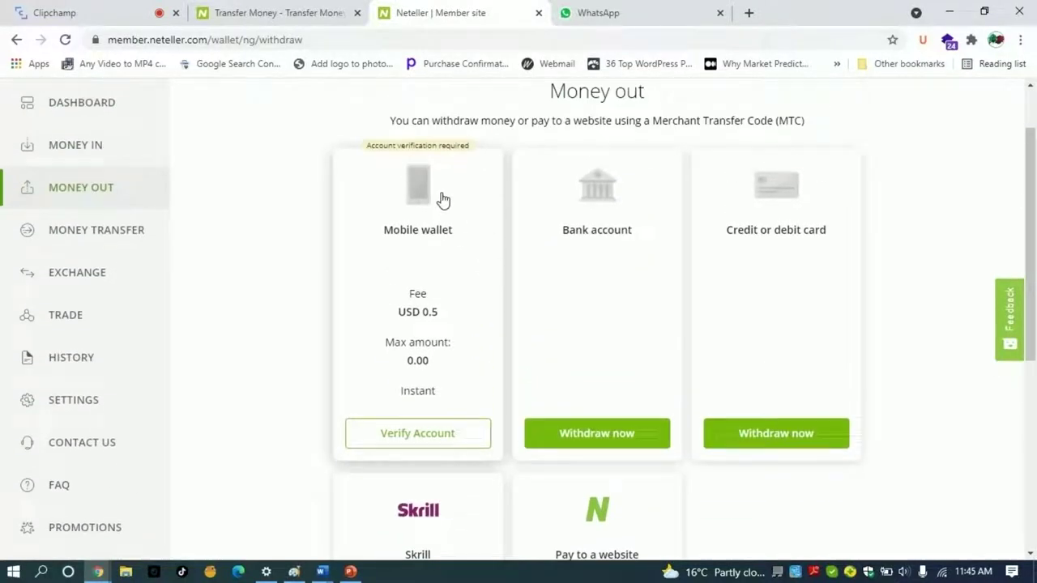
# Return from Money In to the dashboard, scroll through it, and reload the page.
pyautogui.click(76, 145)
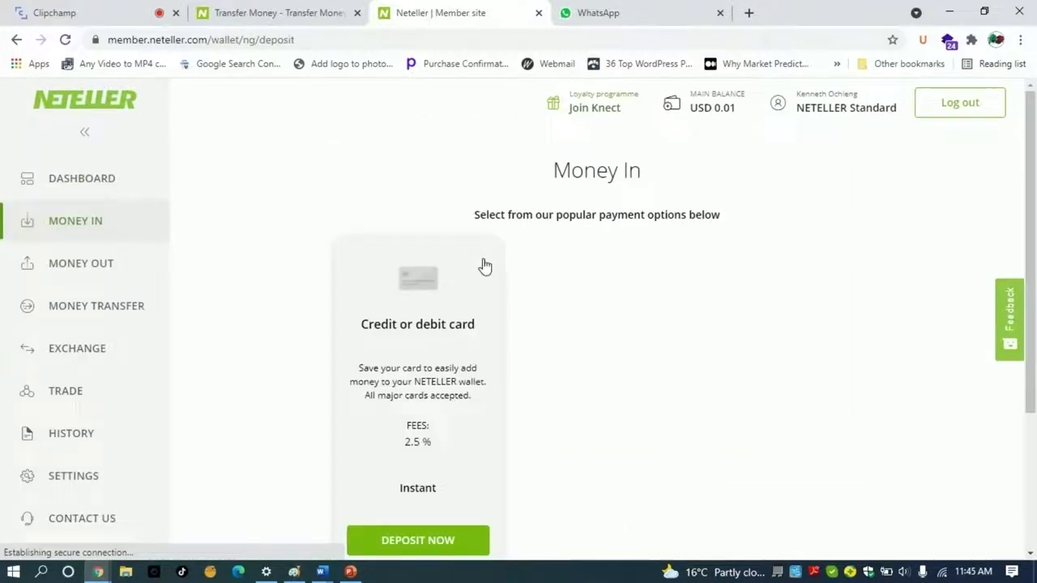
pyautogui.click(87, 186)
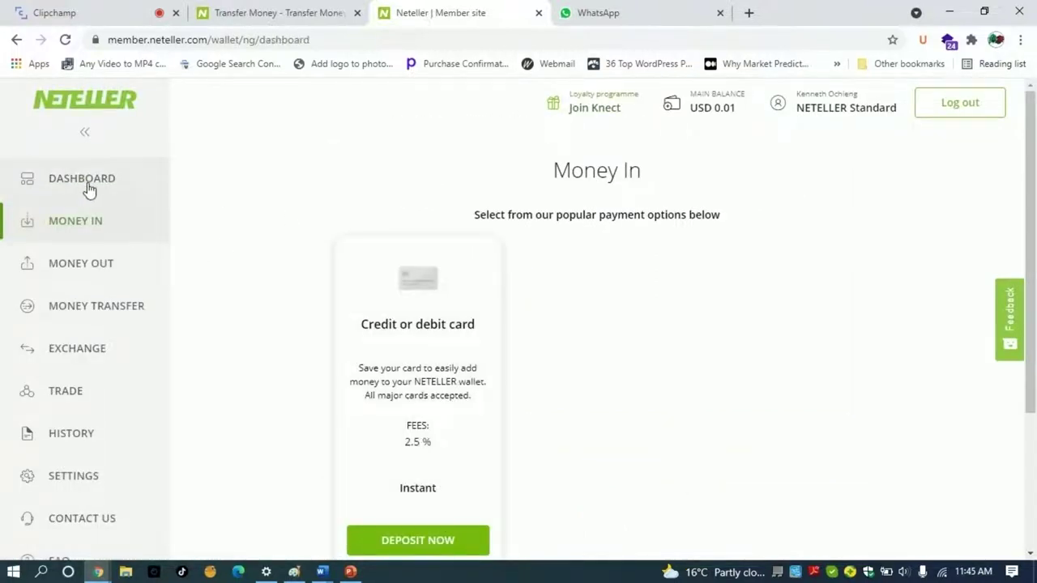
pyautogui.scroll(-1, 578, 313)
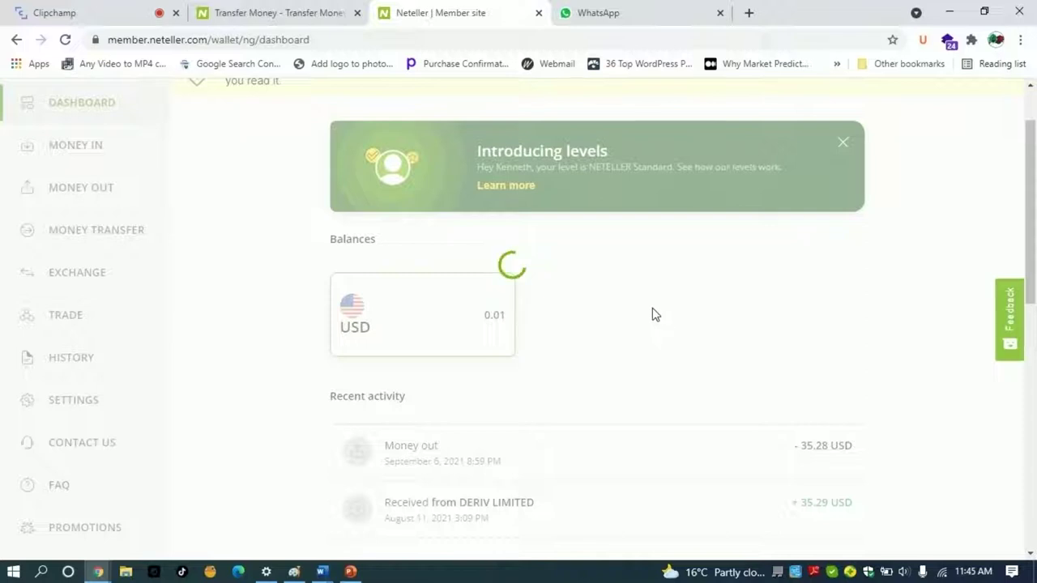
pyautogui.scroll(-3, 581, 318)
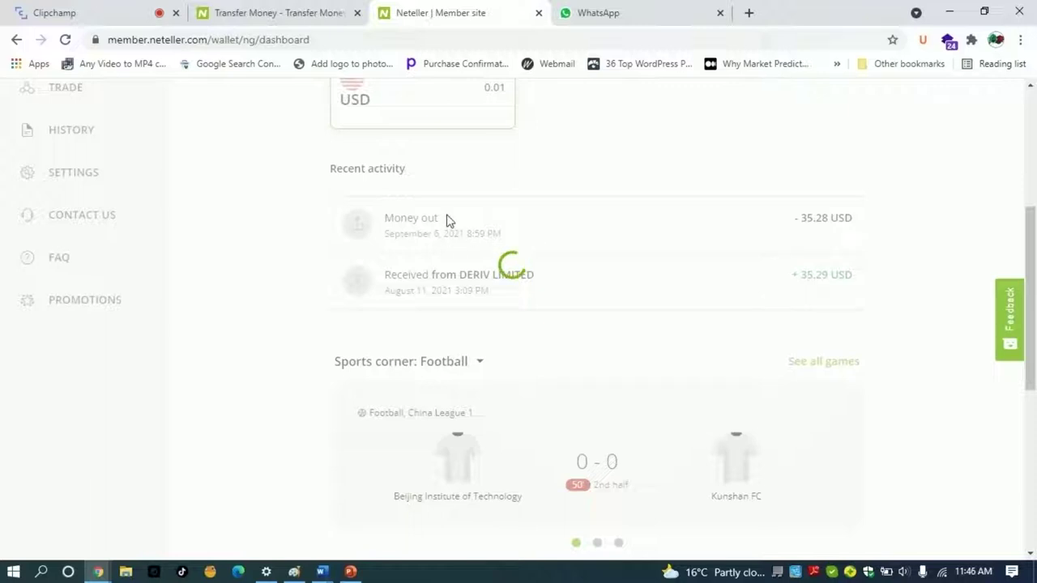
pyautogui.scroll(2, 450, 217)
pyautogui.scroll(1, 449, 217)
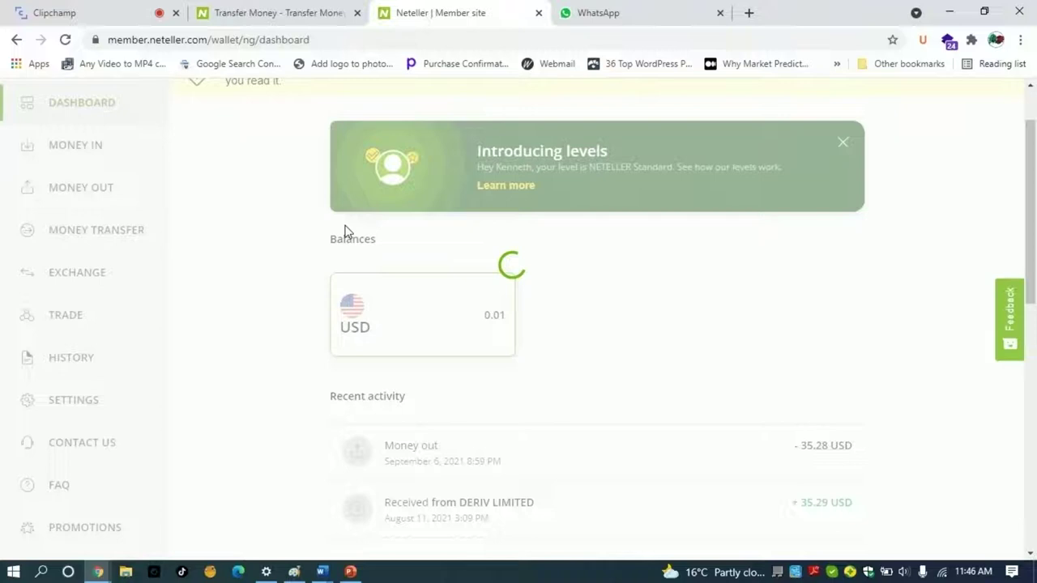
pyautogui.scroll(1, 385, 234)
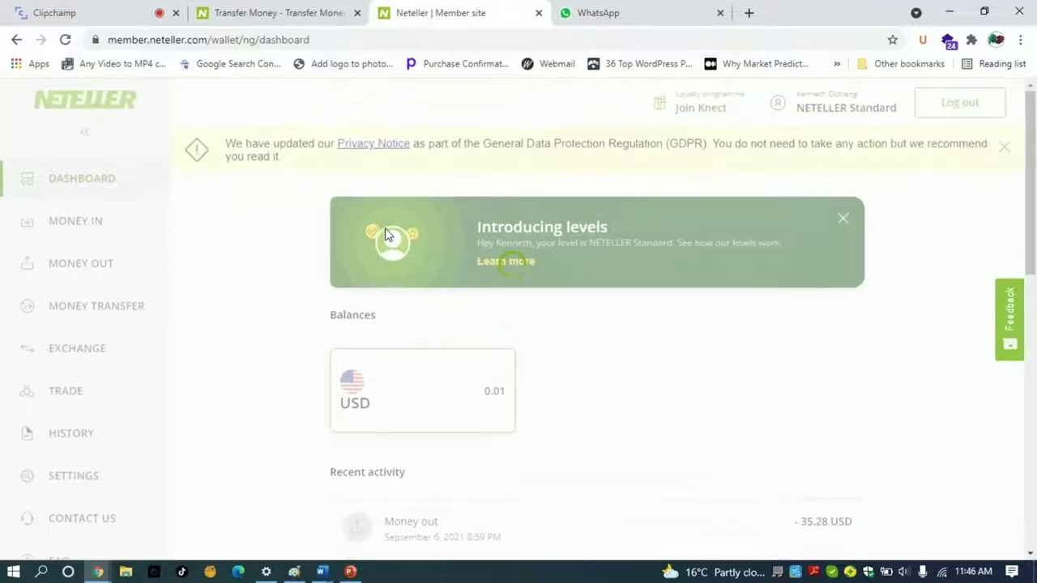
pyautogui.click(65, 39)
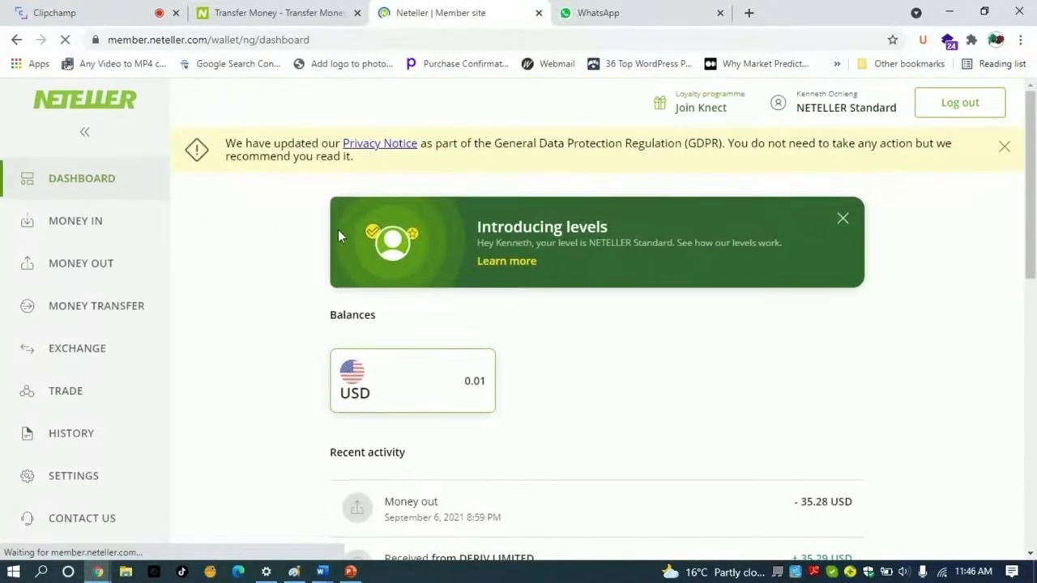
# Go through Money In and Money out to start the account verification process.
pyautogui.click(65, 229)
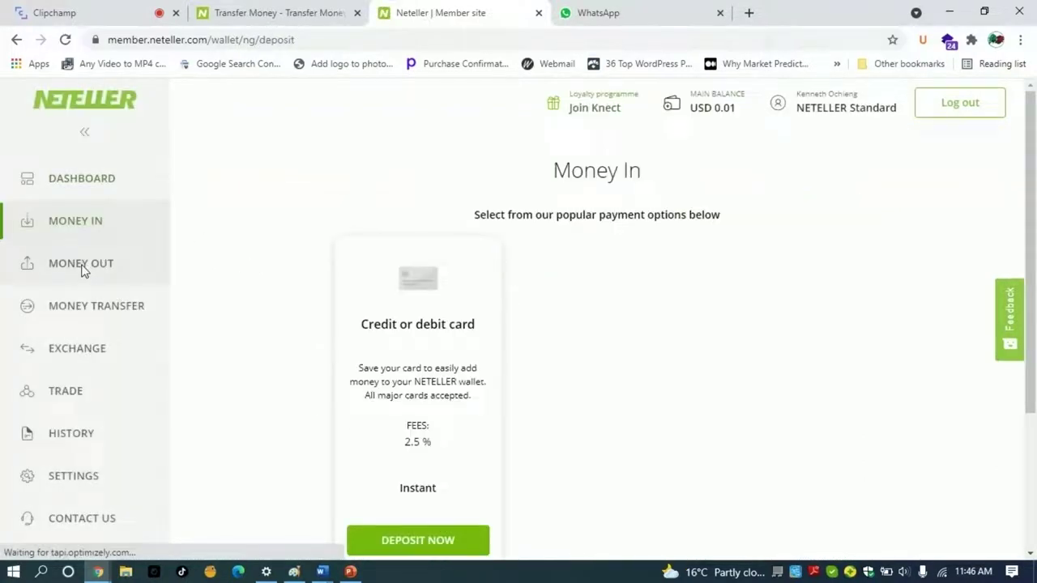
pyautogui.click(128, 268)
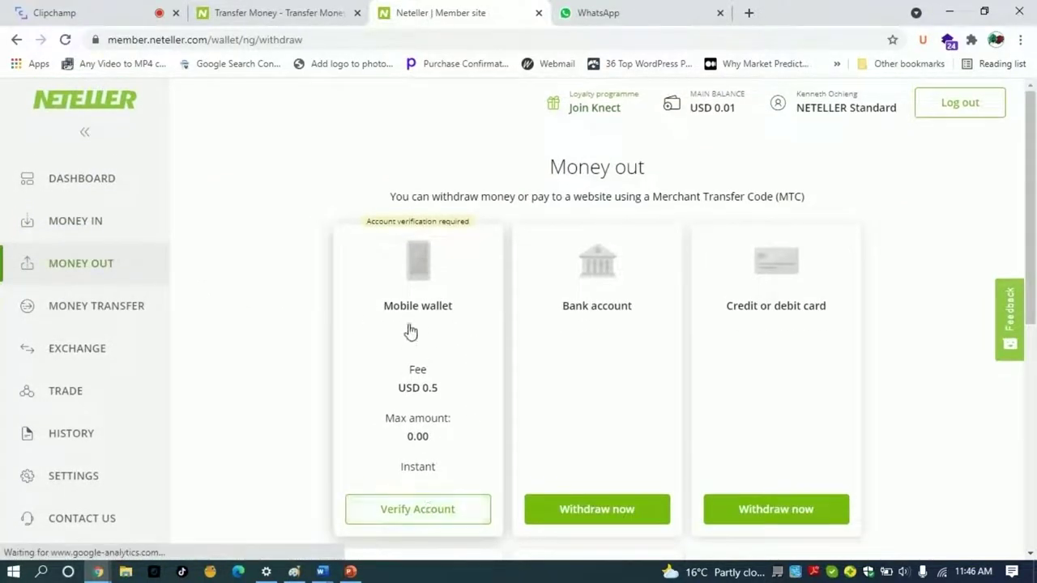
pyautogui.click(411, 514)
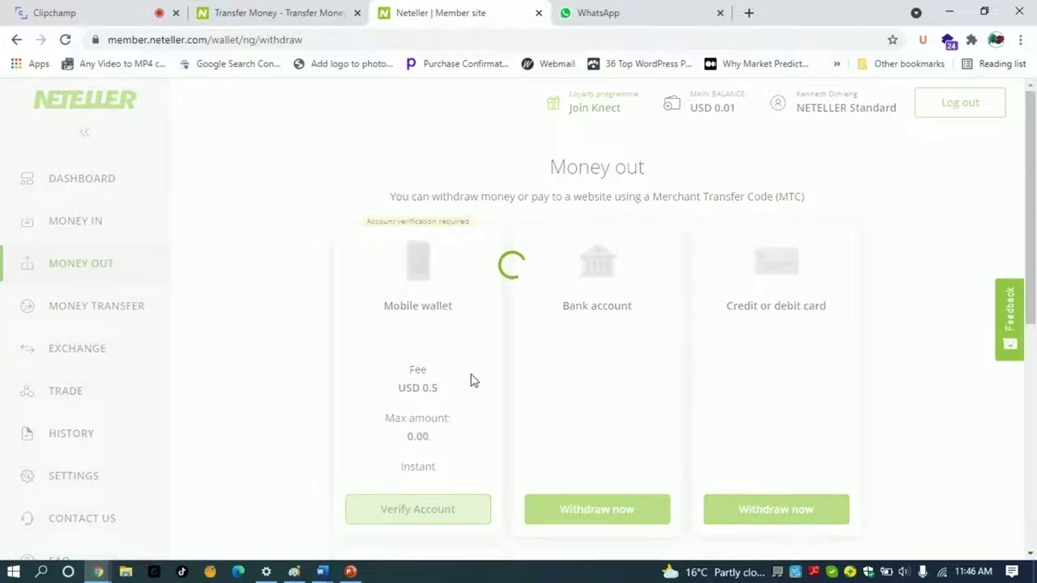
# Verify the account through Facebook, granting Neteller access to the profile.
pyautogui.scroll(-1, 475, 363)
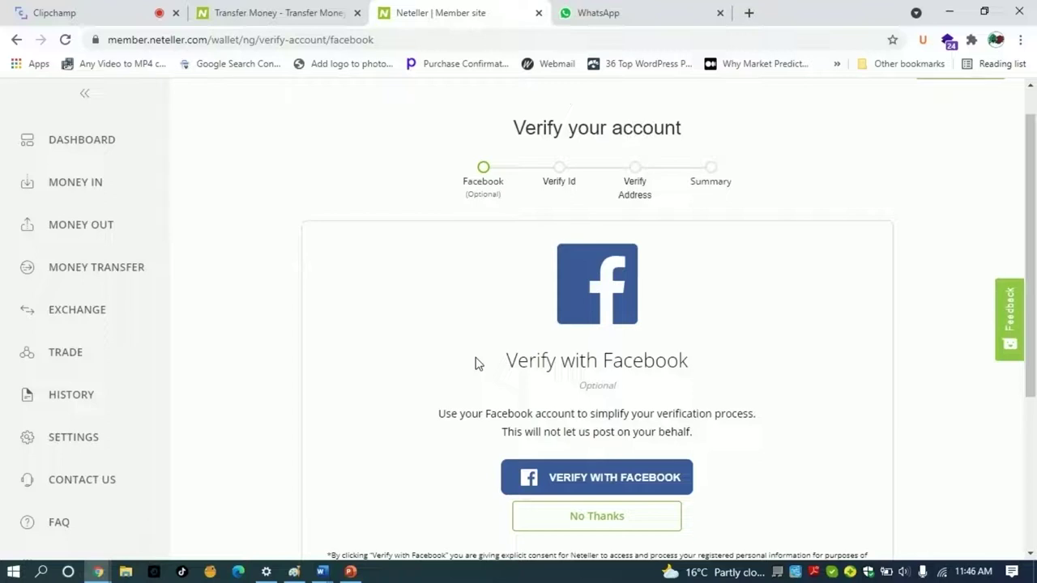
pyautogui.scroll(-1, 477, 362)
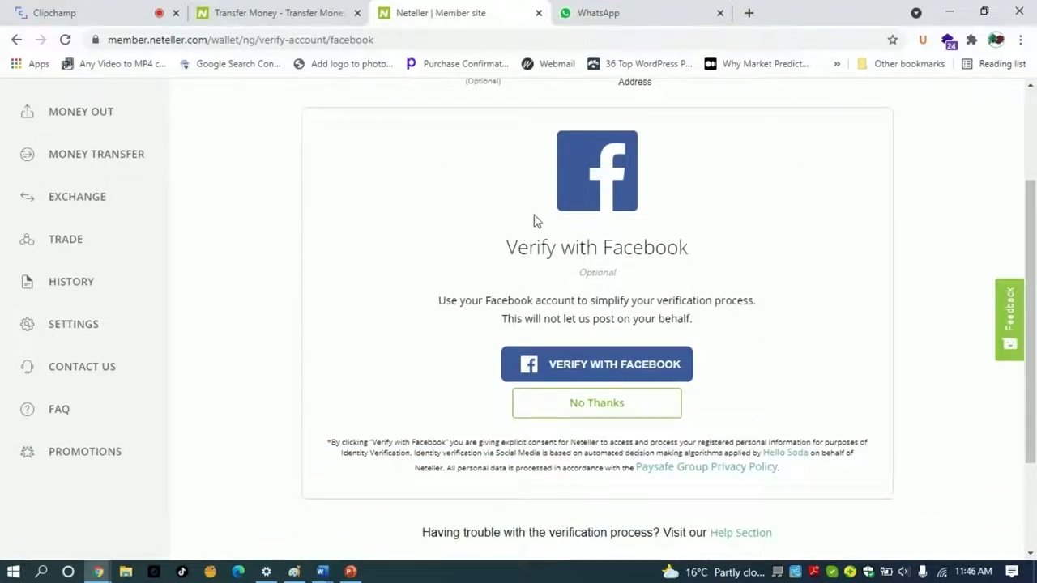
pyautogui.scroll(1, 567, 370)
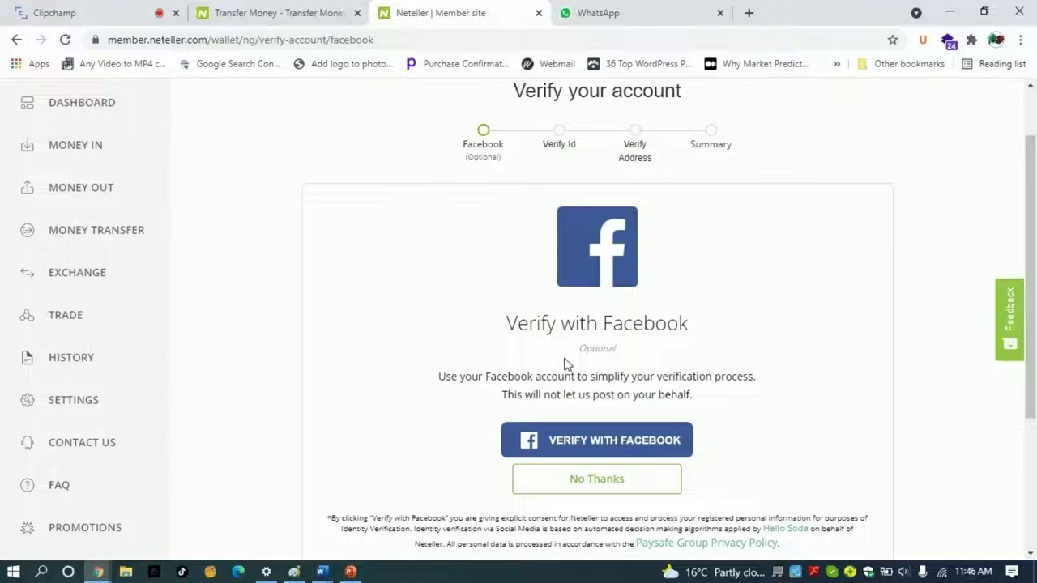
pyautogui.click(589, 444)
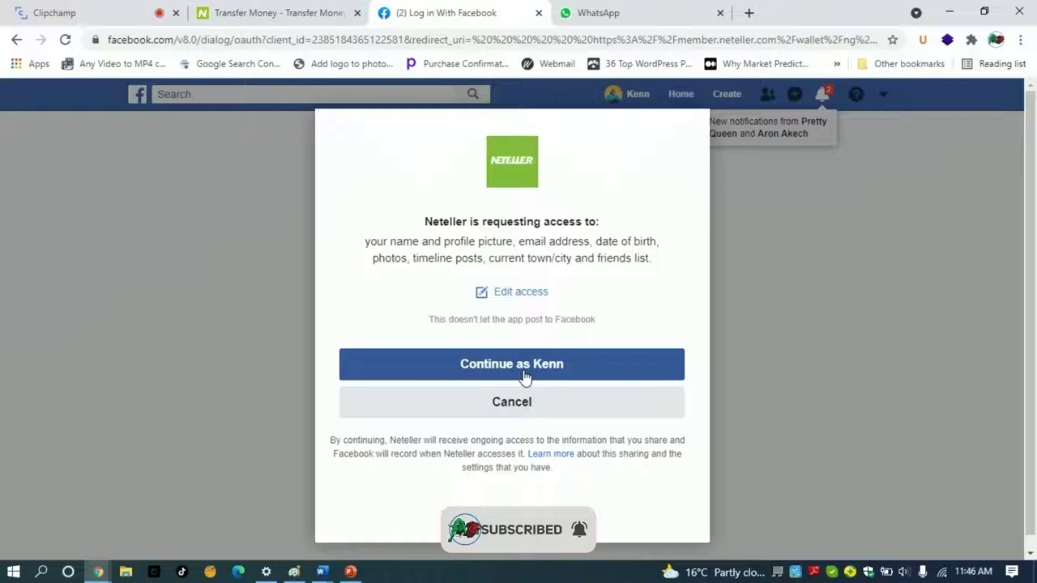
pyautogui.click(505, 371)
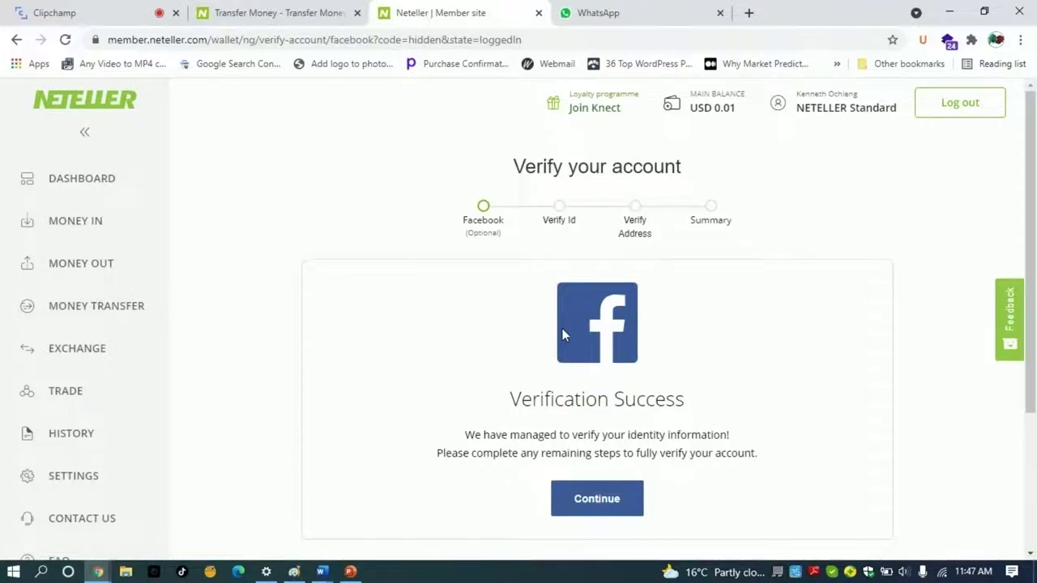
# Continue to the Verify ID step and scroll to the Upload Photos option.
pyautogui.click(576, 500)
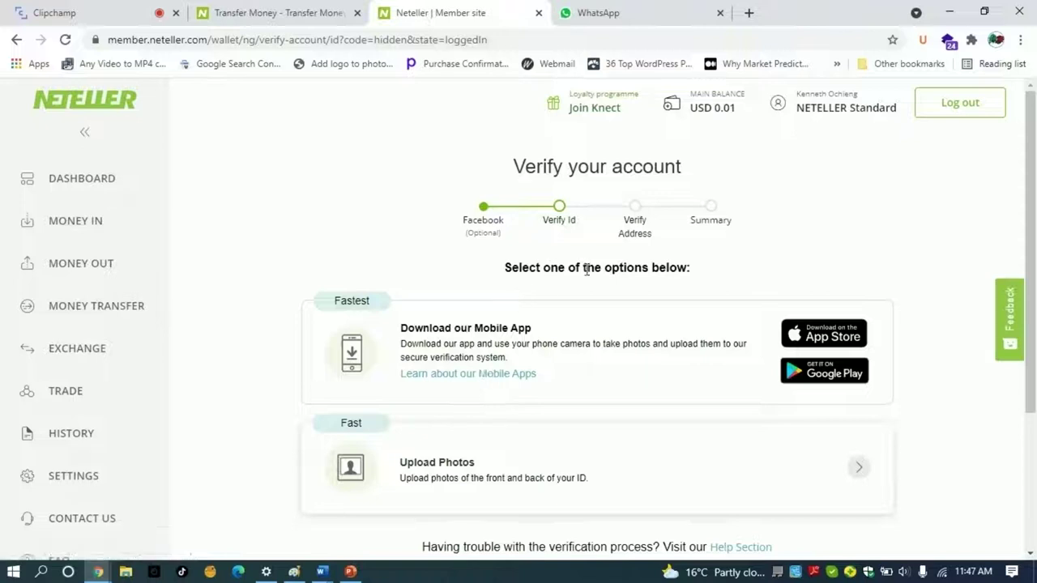
pyautogui.scroll(-2, 648, 343)
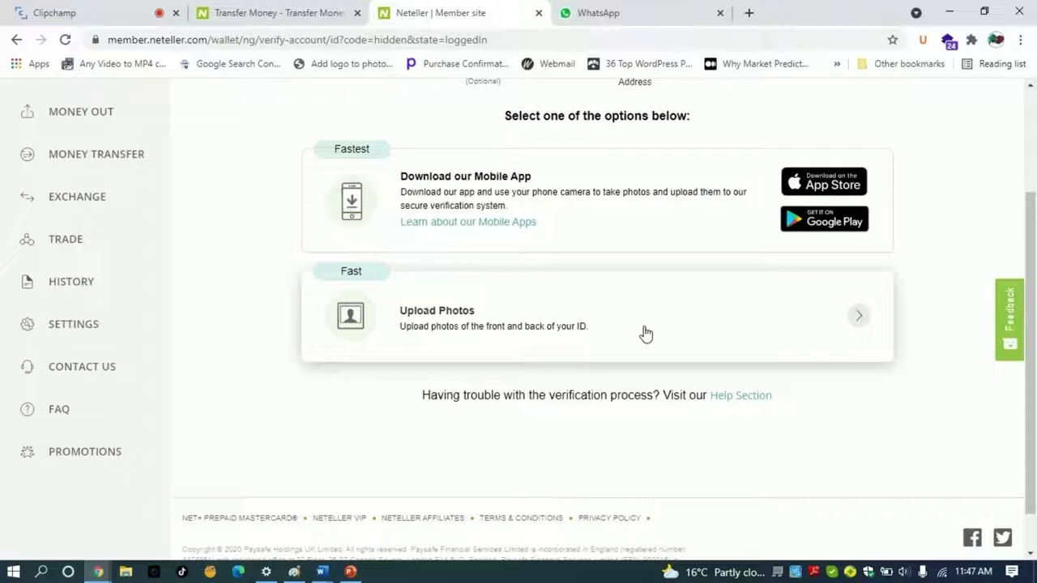
# Choose Upload Photos, Identity card as document type, and upload from this device.
pyautogui.click(490, 289)
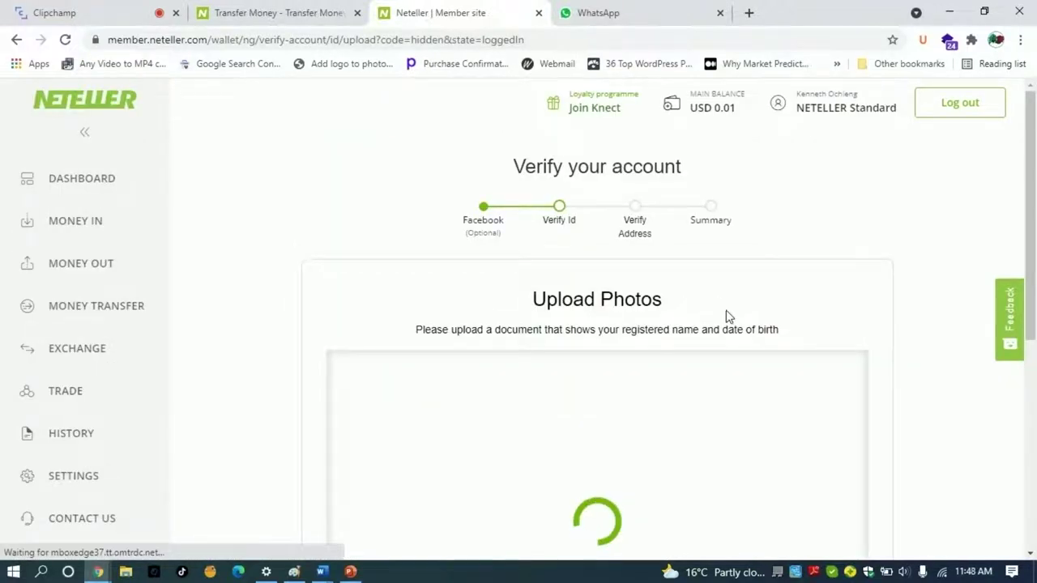
pyautogui.scroll(-2, 726, 316)
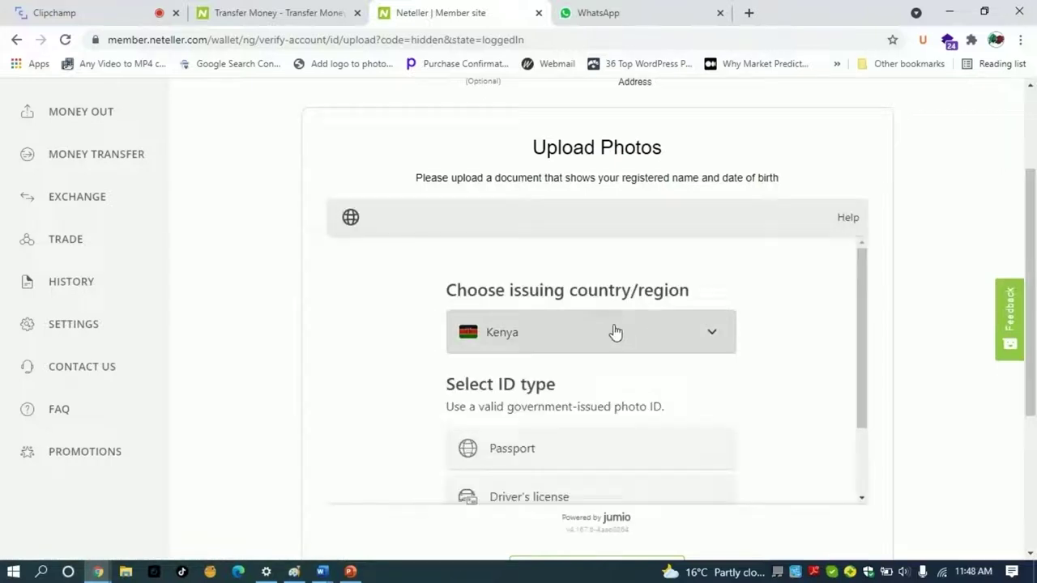
pyautogui.scroll(-2, 614, 336)
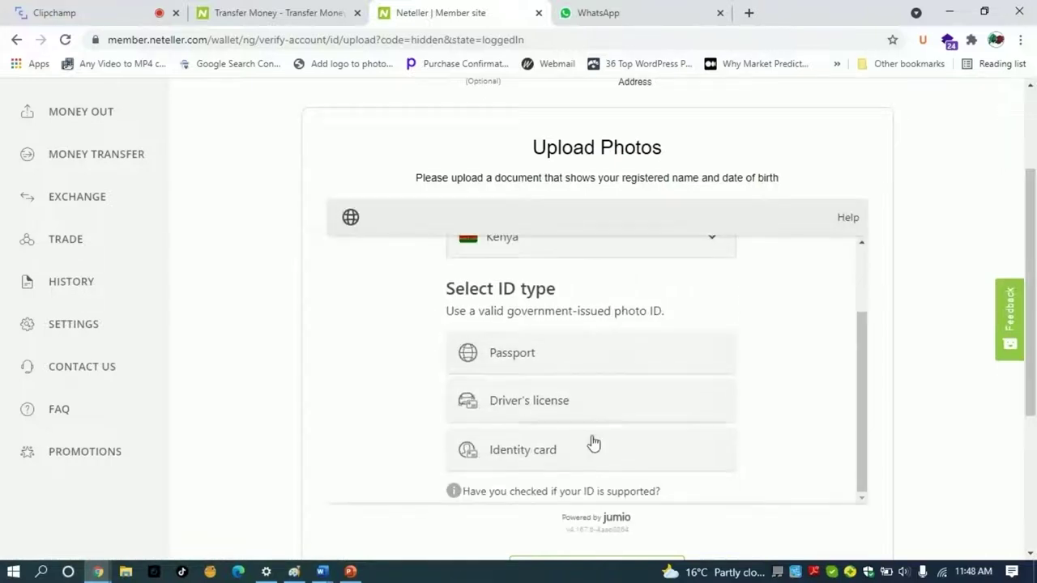
pyautogui.click(591, 445)
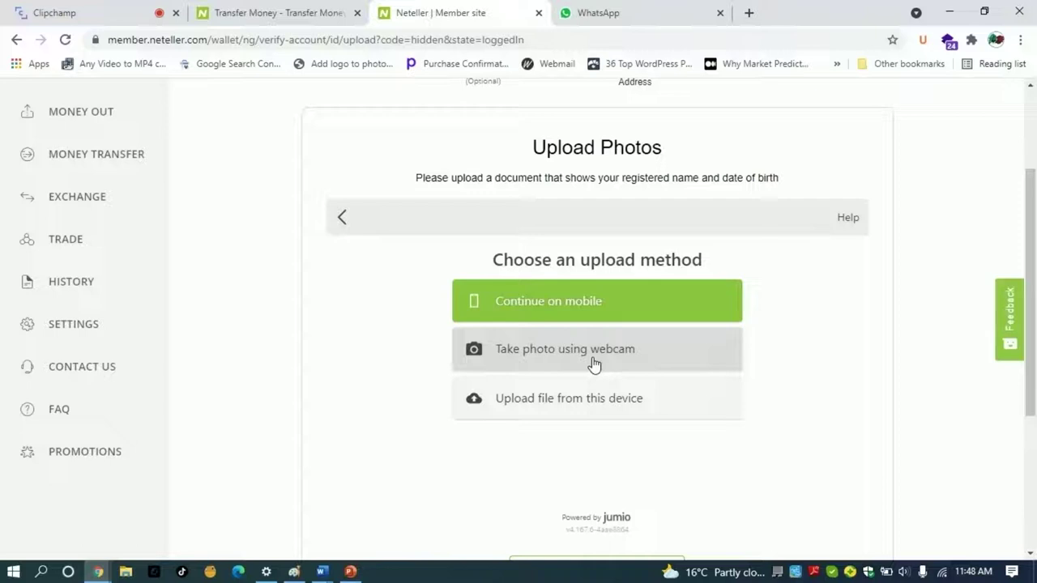
pyautogui.click(583, 399)
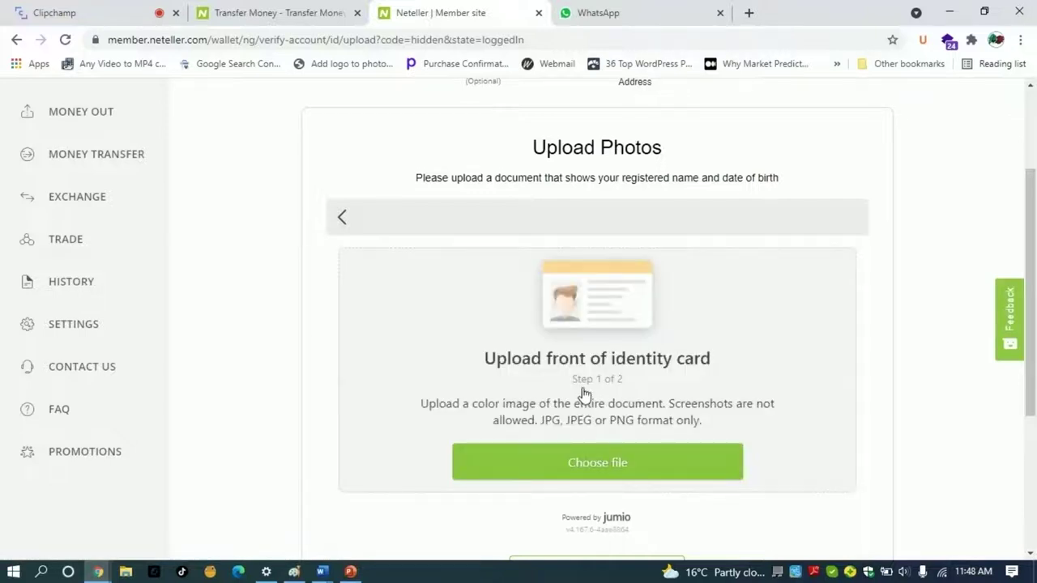
# Browse to the Downloads folder and select the ID front photo.
pyautogui.click(589, 463)
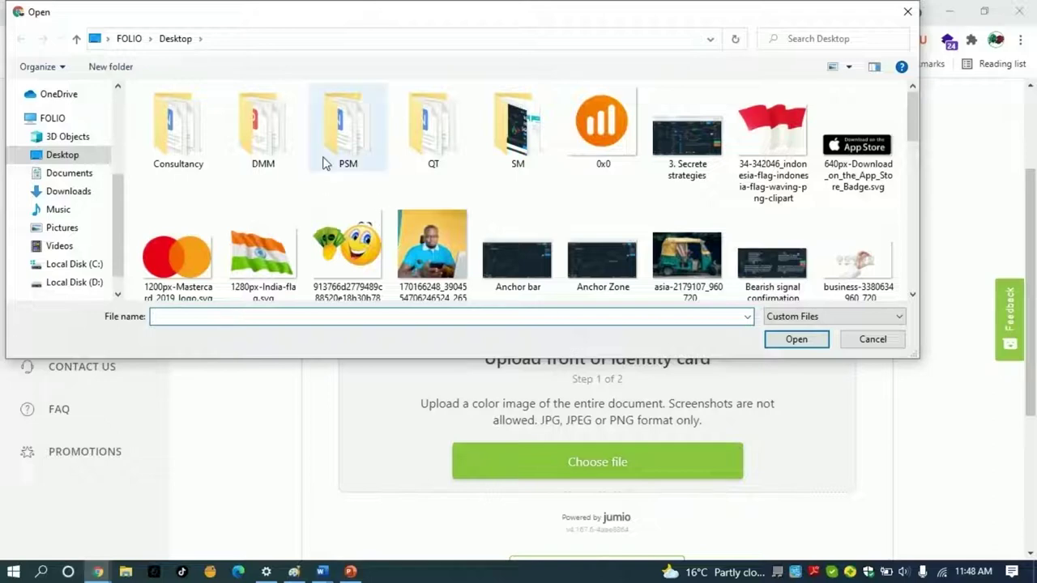
pyautogui.click(68, 191)
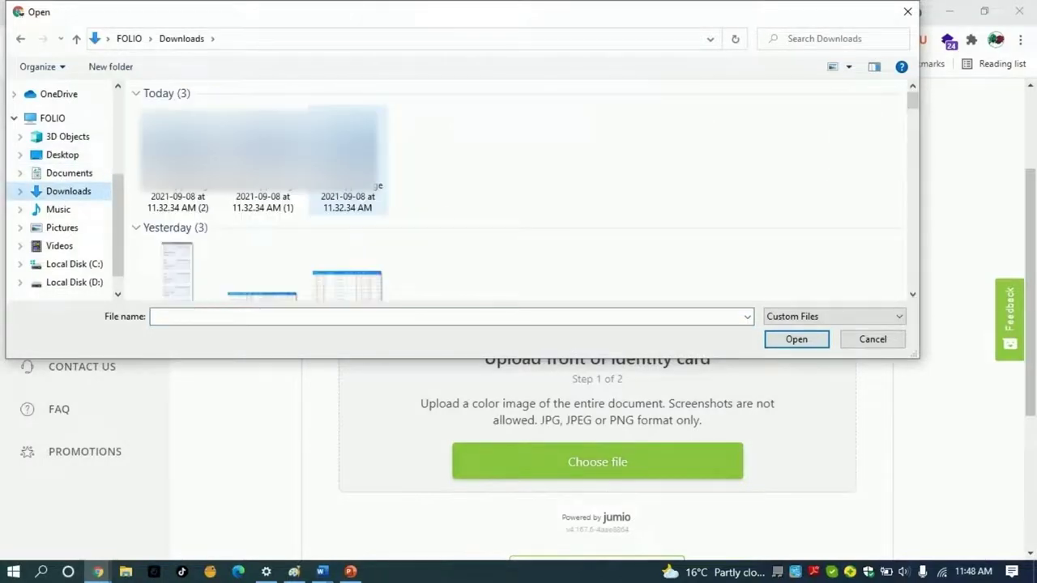
pyautogui.click(262, 162)
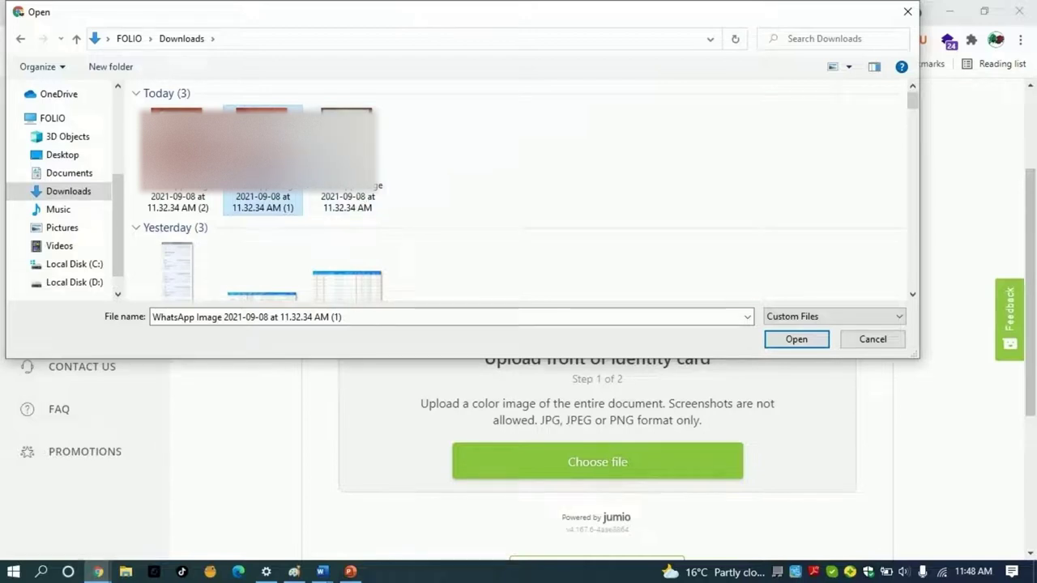
# Rotate the front photo via its context menu and load it as the card's front.
pyautogui.rightClick(270, 158)
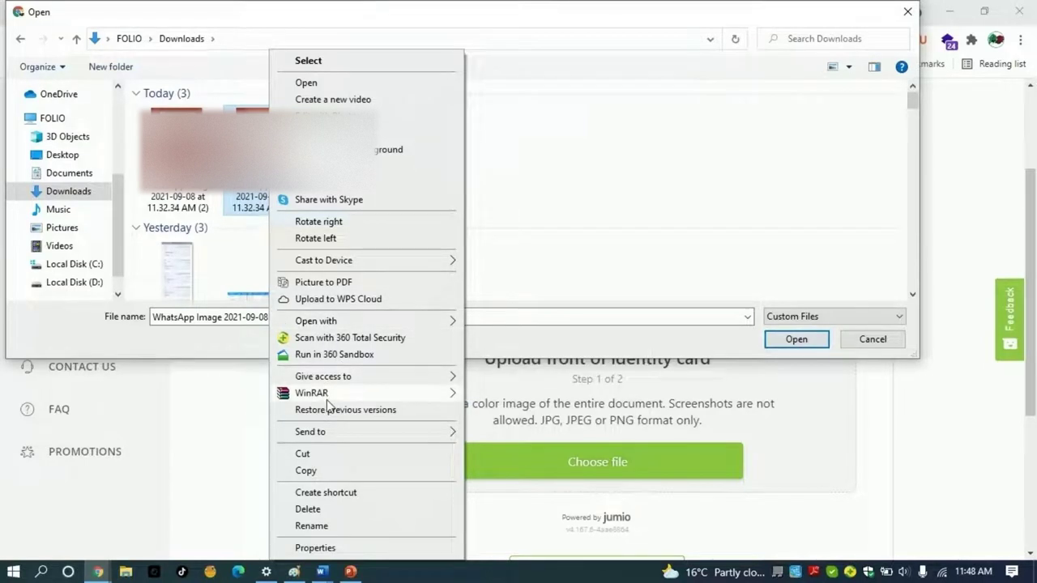
pyautogui.click(335, 226)
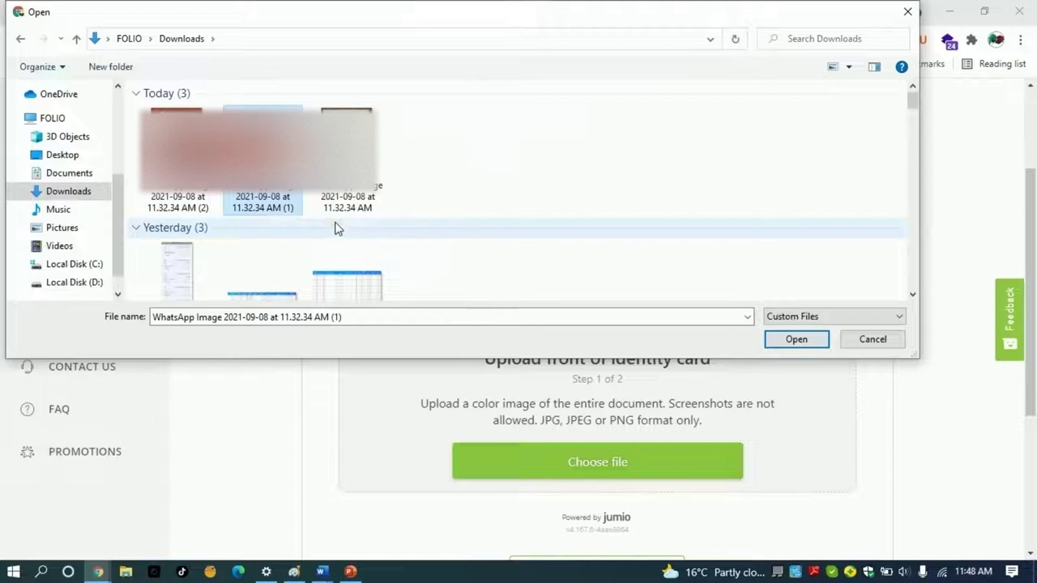
pyautogui.rightClick(285, 207)
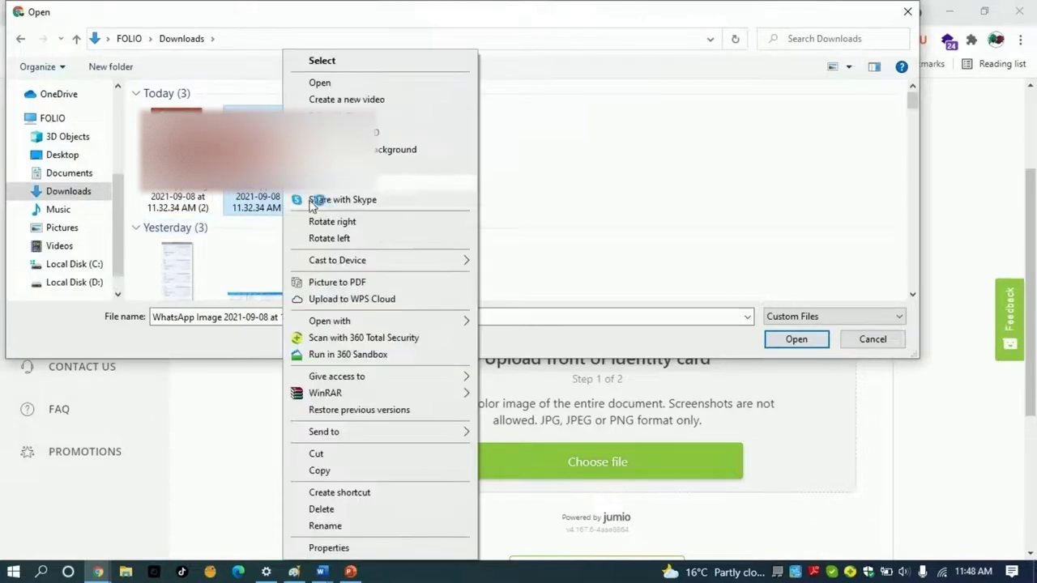
pyautogui.click(337, 241)
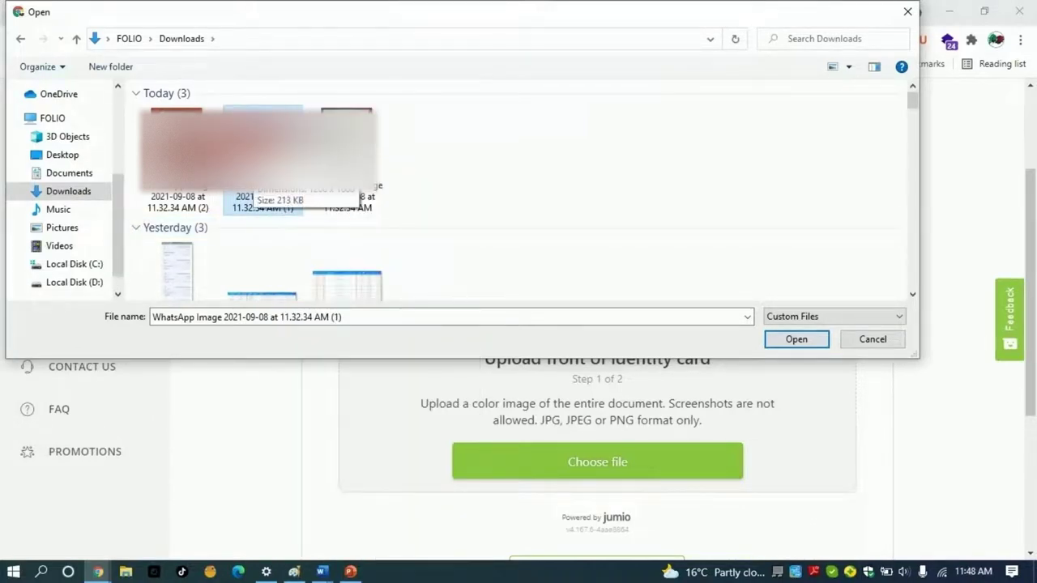
pyautogui.rightClick(264, 185)
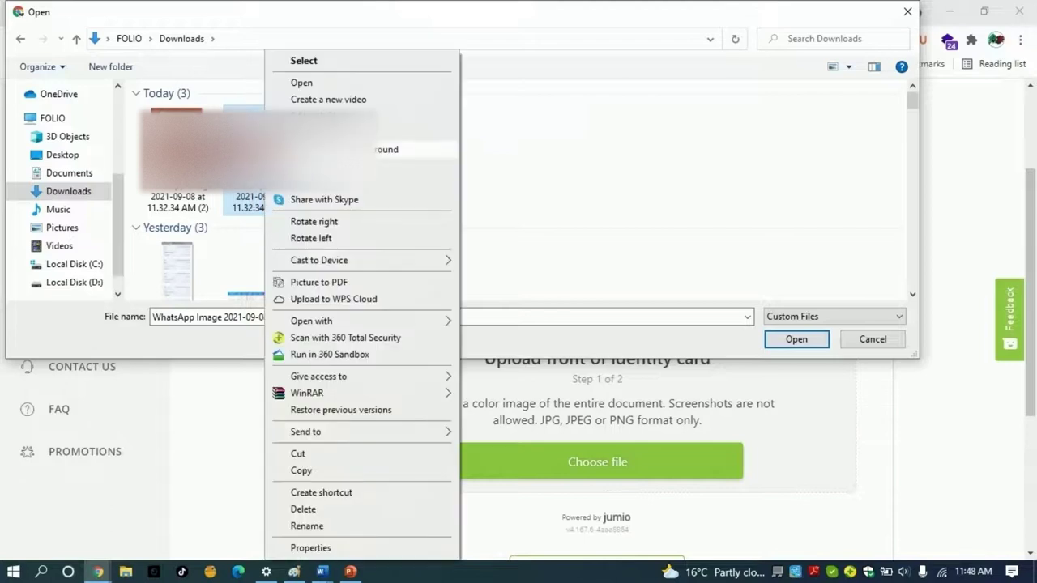
pyautogui.click(311, 239)
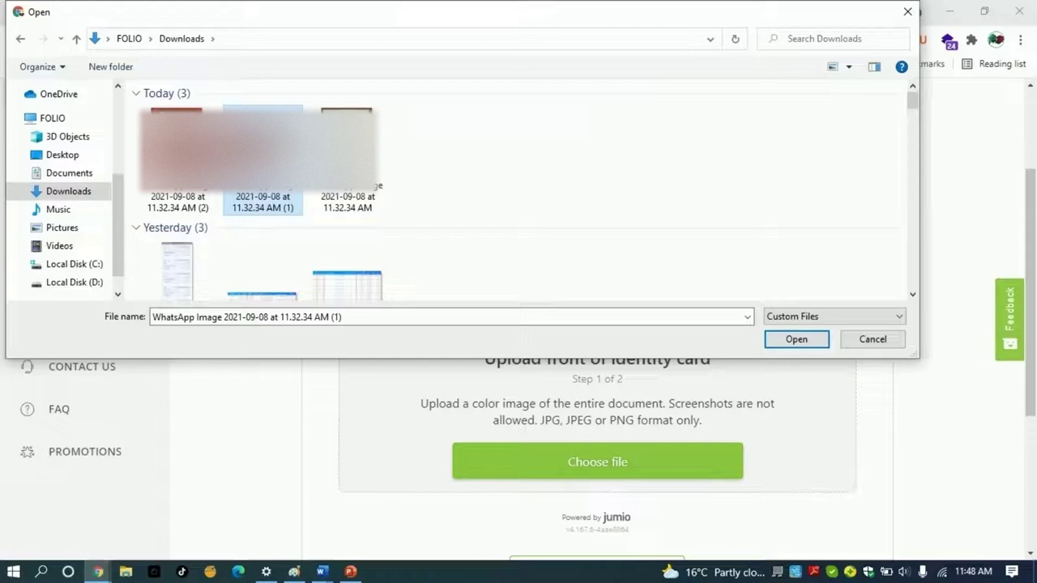
pyautogui.rightClick(267, 186)
pyautogui.click(484, 165)
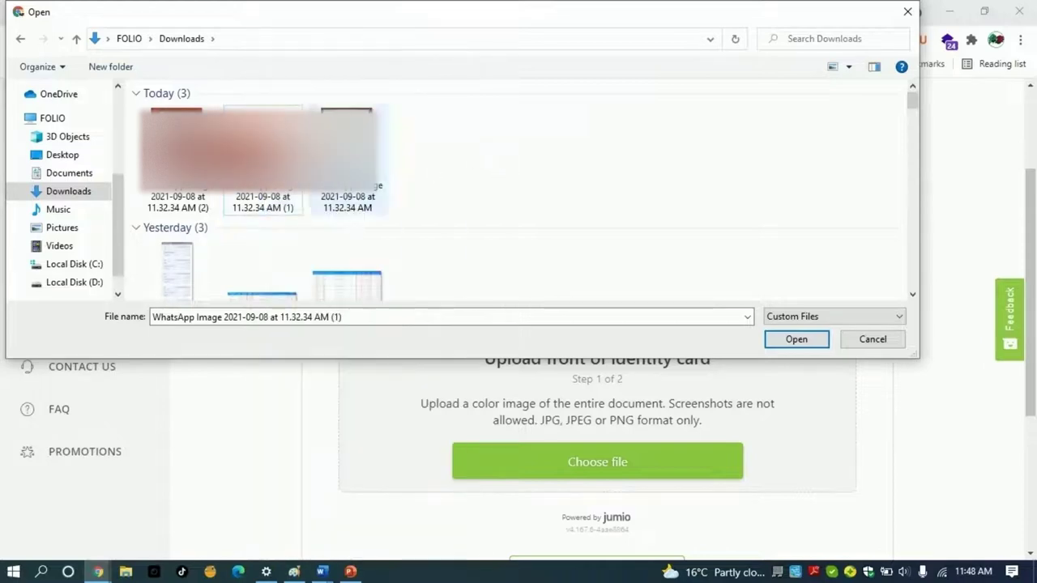
pyautogui.click(783, 339)
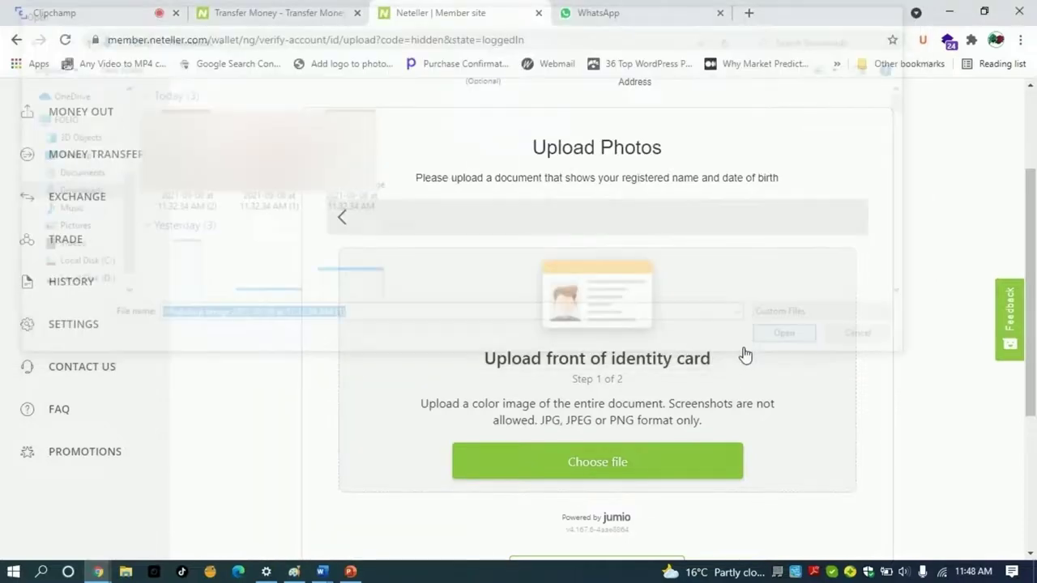
# Accept the front photo and select the ID back photo in Downloads.
pyautogui.scroll(-2, 618, 429)
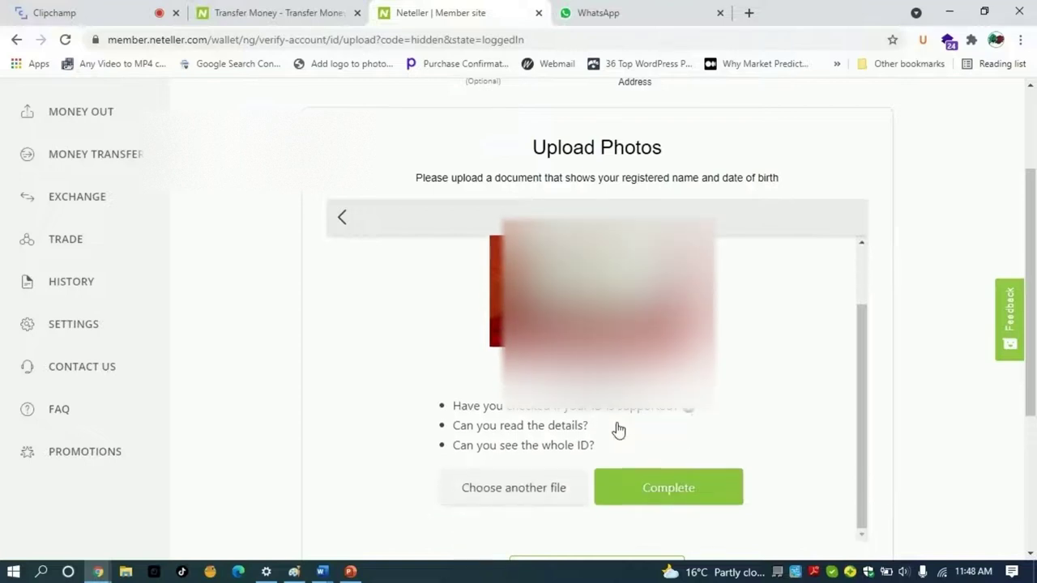
pyautogui.click(669, 501)
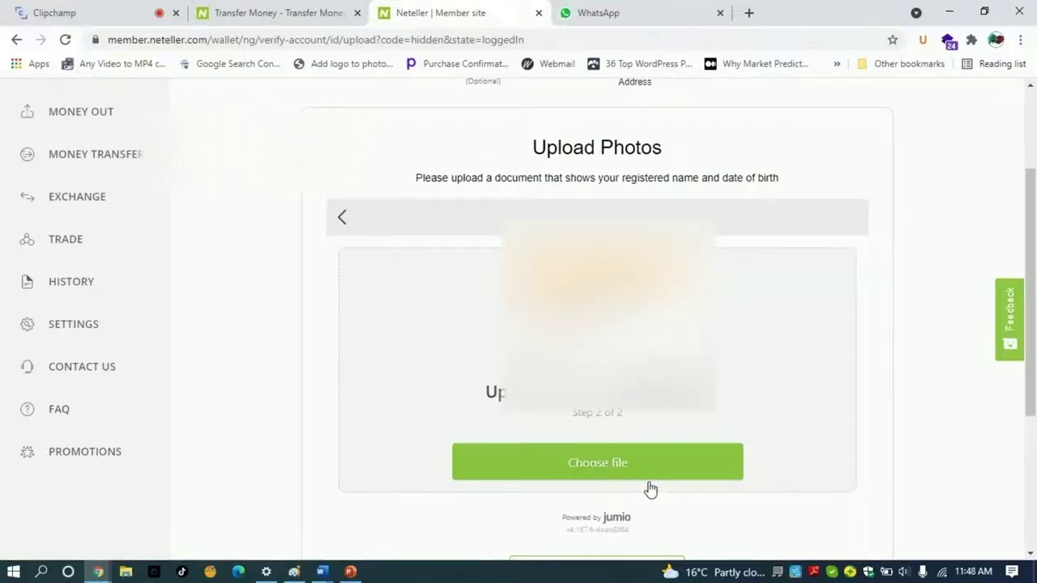
pyautogui.click(573, 463)
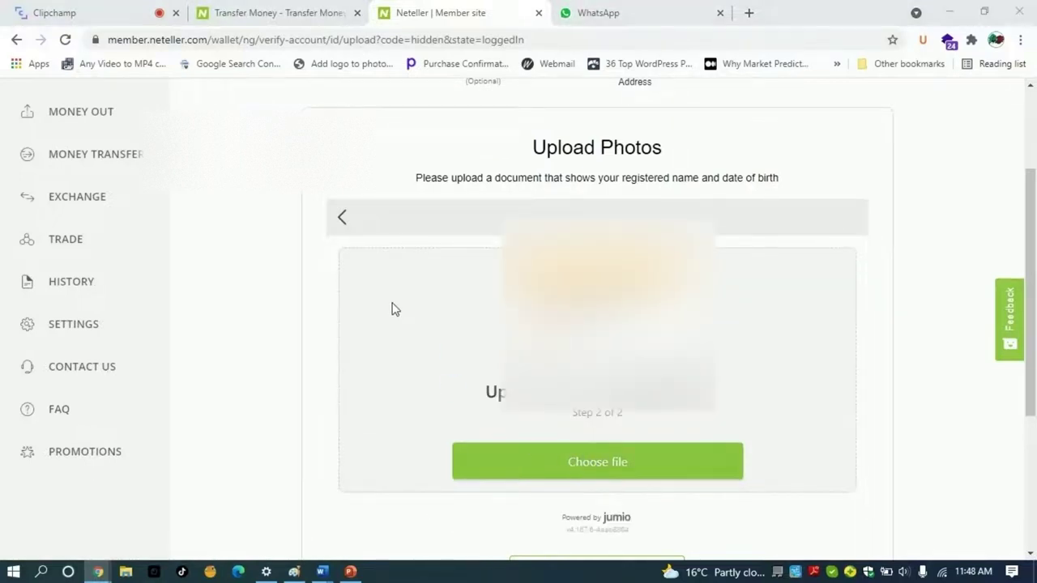
pyautogui.click(260, 154)
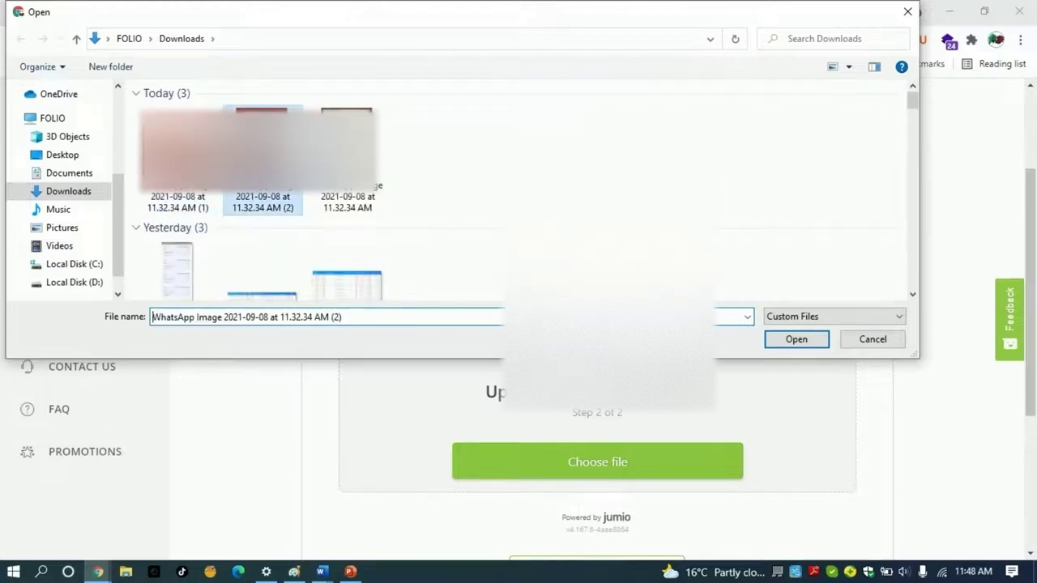
# Rotate the back photo to the correct orientation and load it as the ID back.
pyautogui.rightClick(279, 193)
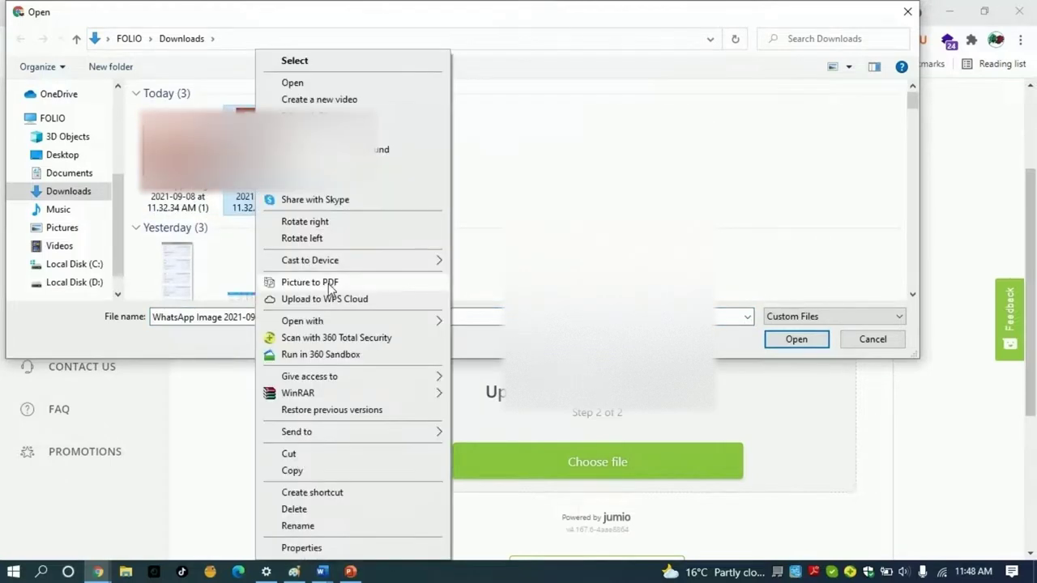
pyautogui.click(318, 224)
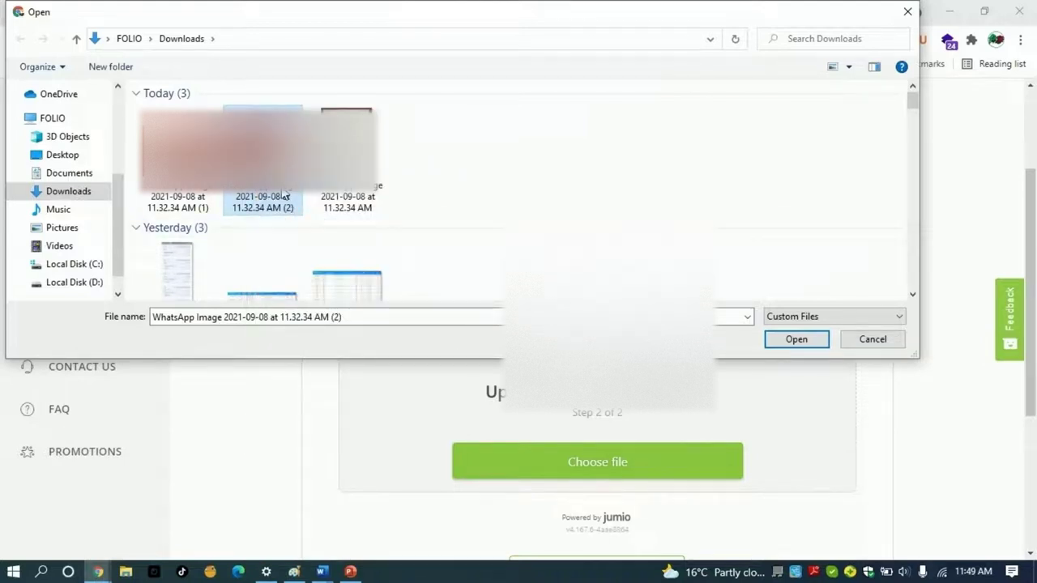
pyautogui.rightClick(276, 154)
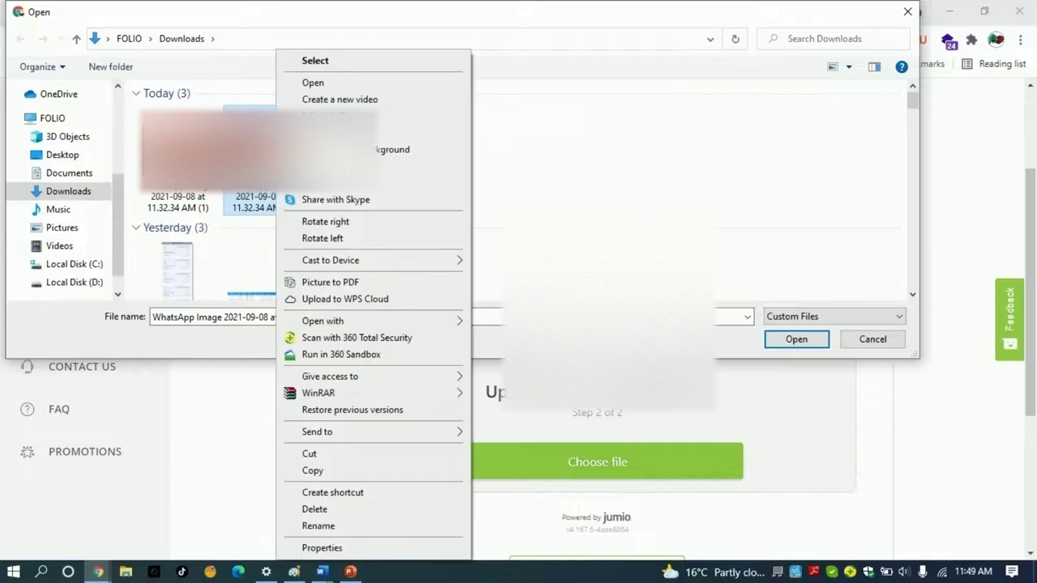
pyautogui.click(341, 240)
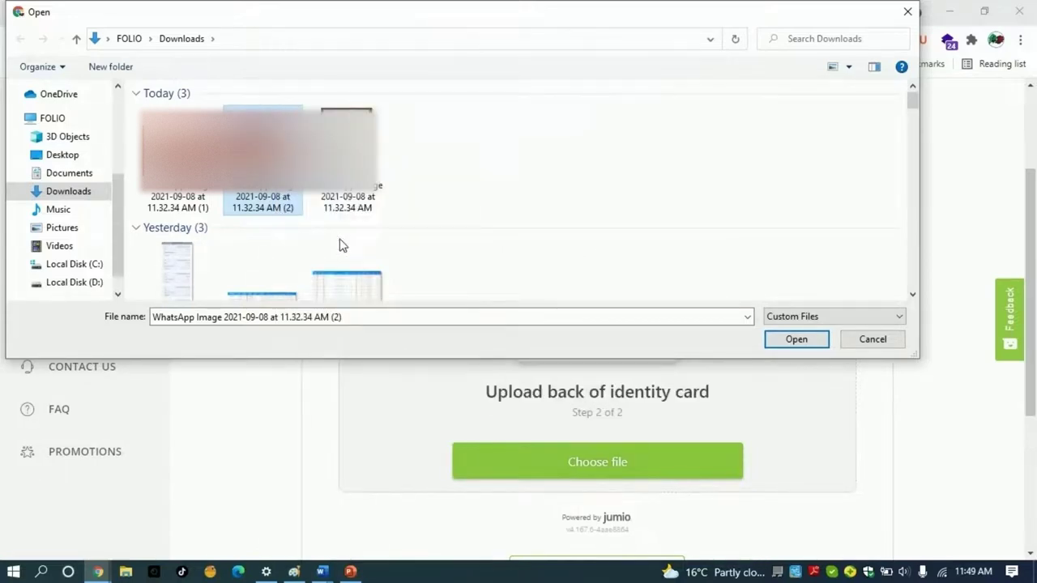
pyautogui.rightClick(275, 162)
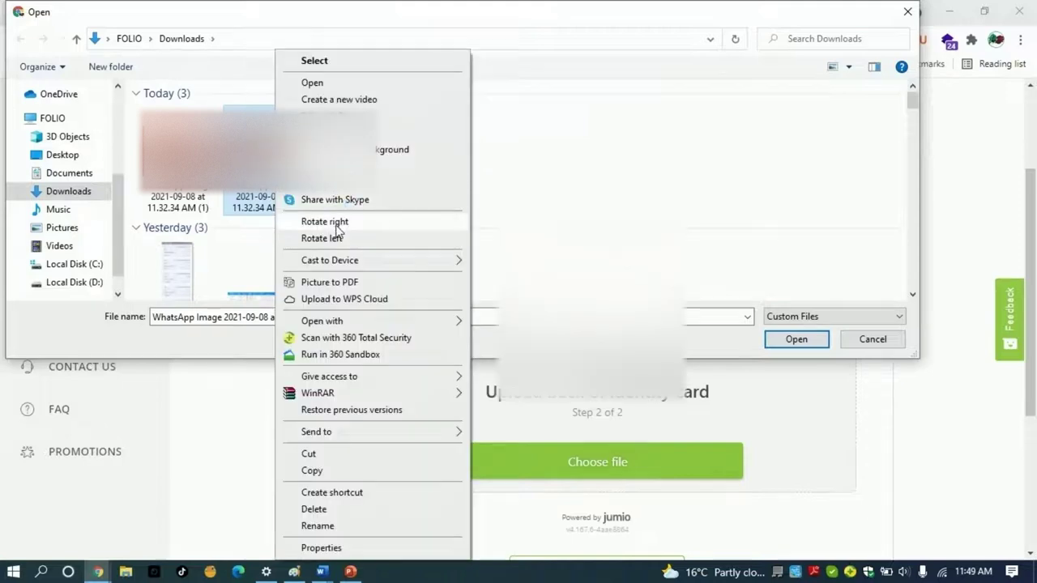
pyautogui.click(338, 240)
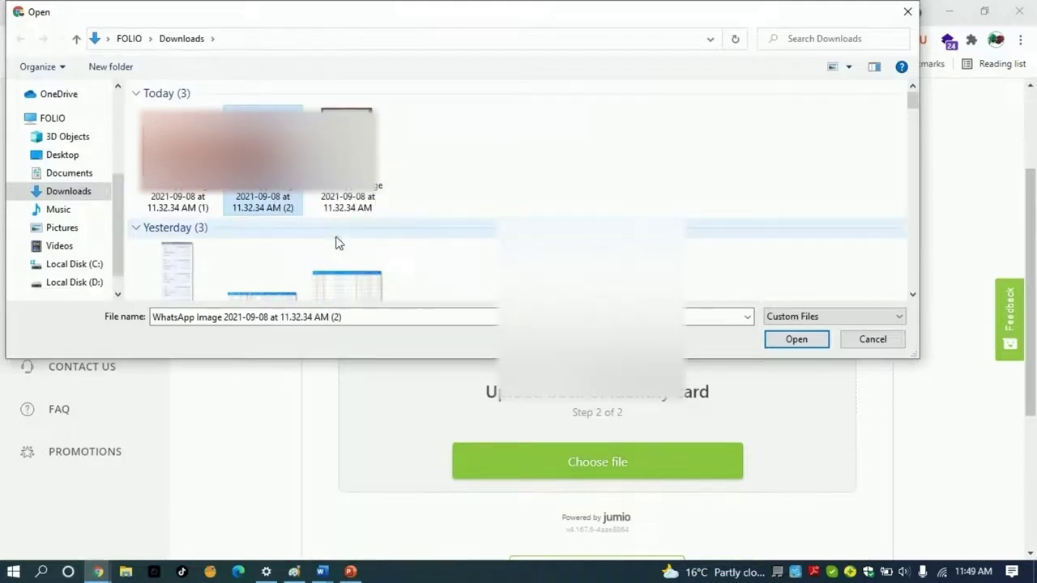
pyautogui.click(778, 340)
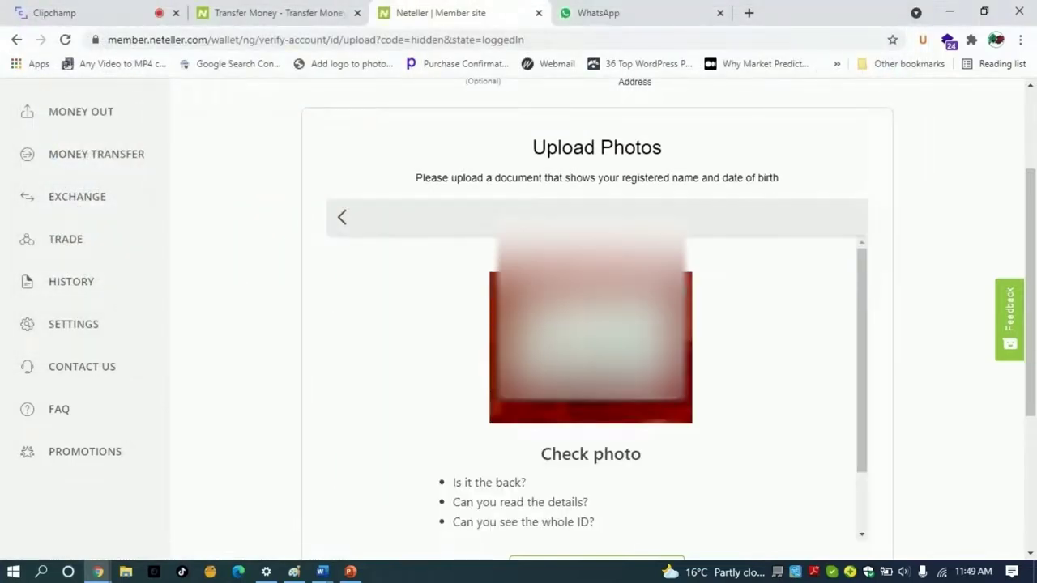
# Complete the upload to submit the front and back ID photos for review.
pyautogui.scroll(-1, 664, 415)
pyautogui.scroll(1, 664, 416)
pyautogui.scroll(-1, 664, 415)
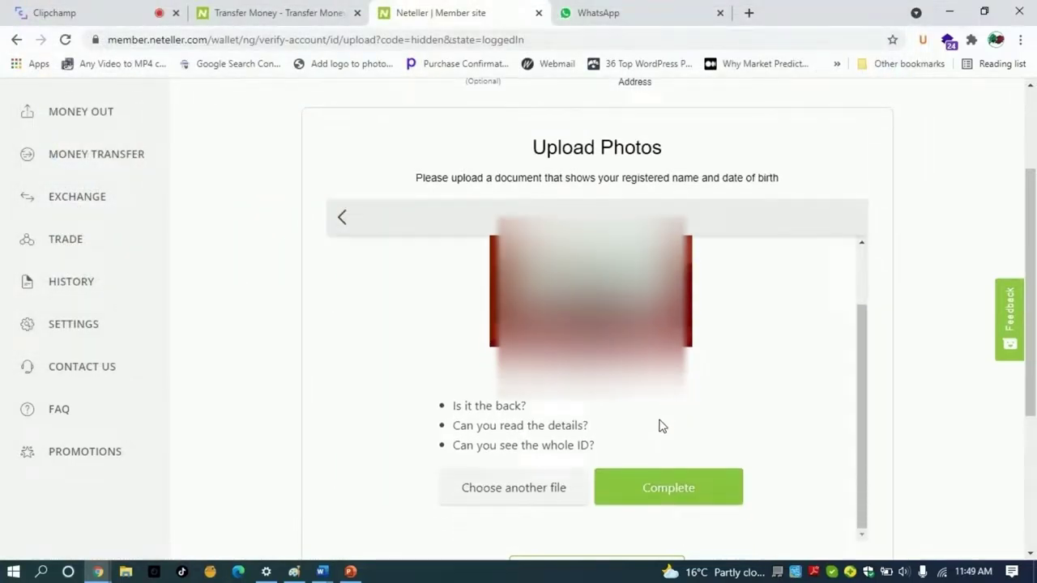
pyautogui.click(658, 497)
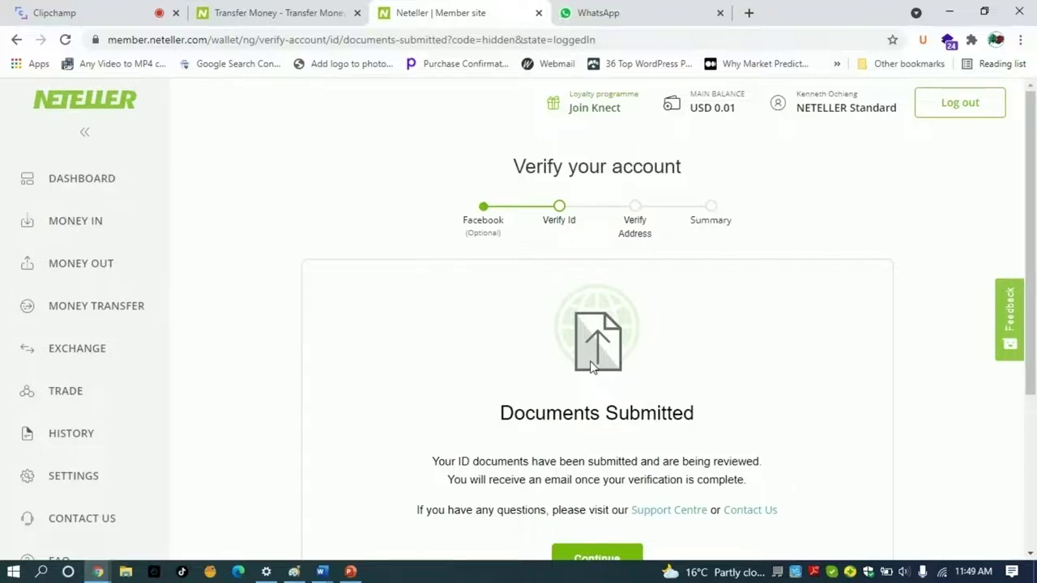
# Continue from the Documents Submitted page to the Verify Address step.
pyautogui.scroll(-1, 586, 375)
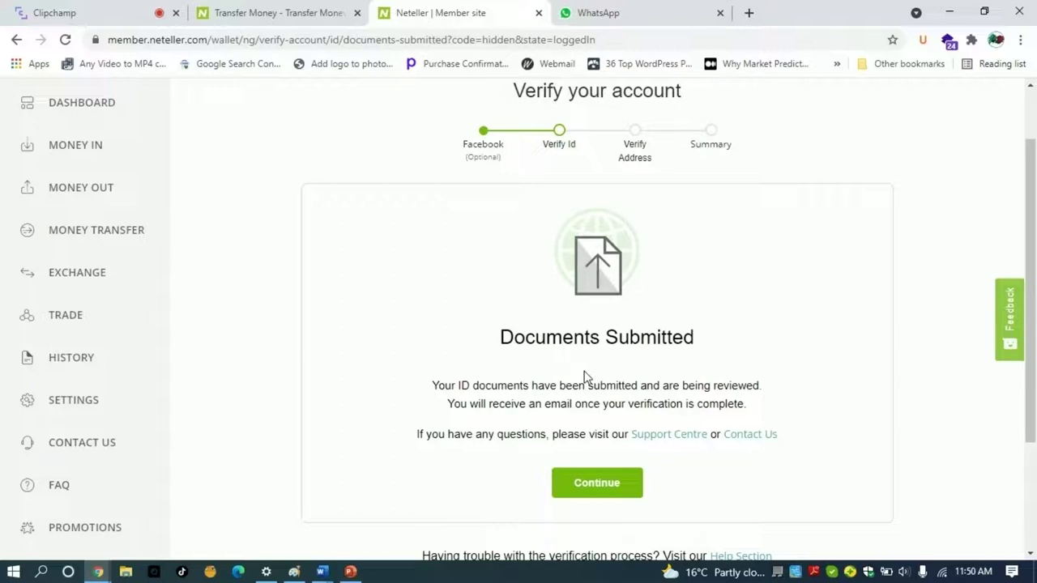
pyautogui.click(597, 482)
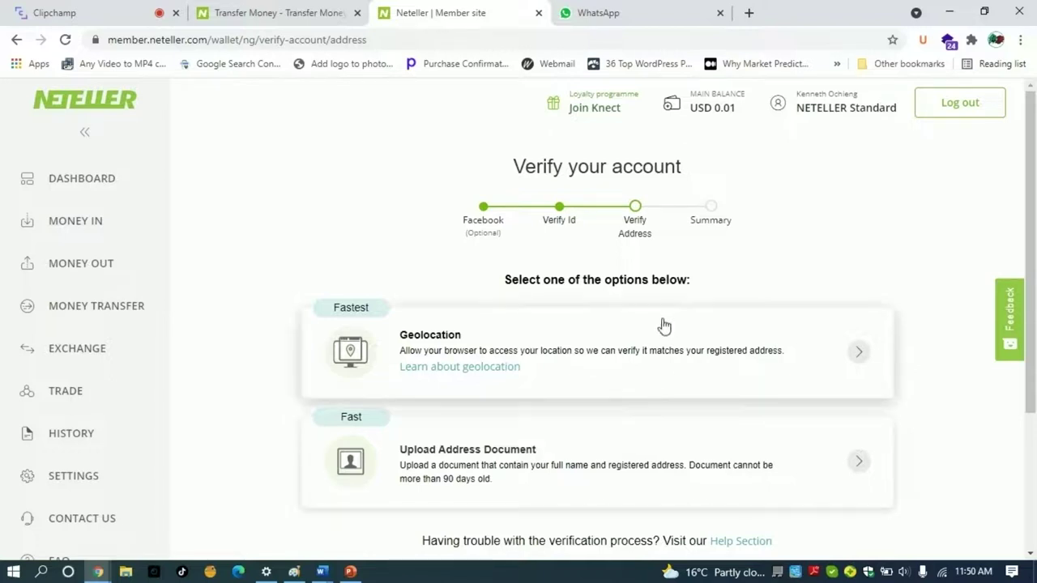
# Choose document-based address verification and select Utility bill as the document type.
pyautogui.scroll(-1, 530, 385)
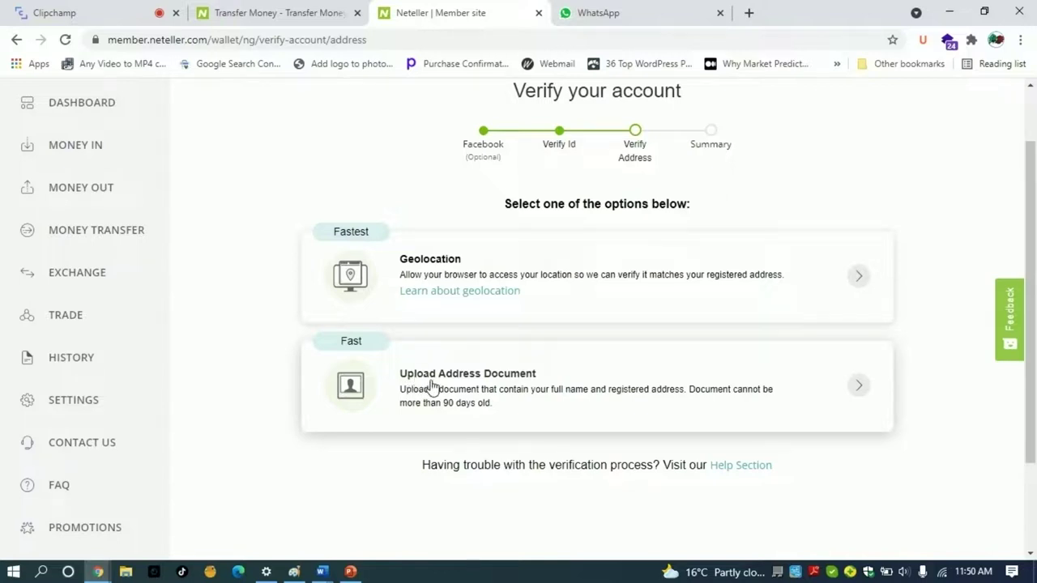
pyautogui.click(594, 409)
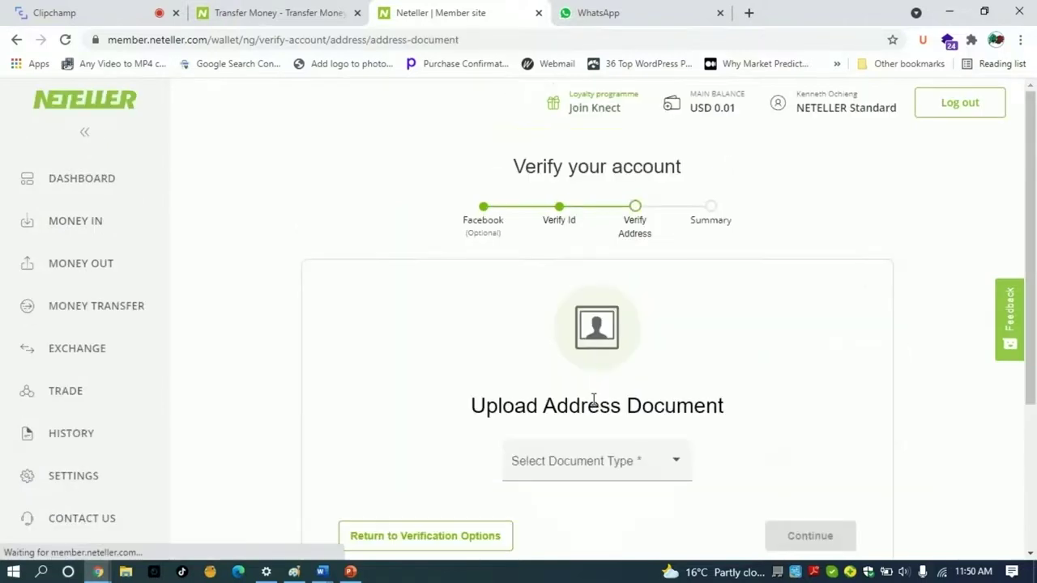
pyautogui.scroll(-1, 544, 351)
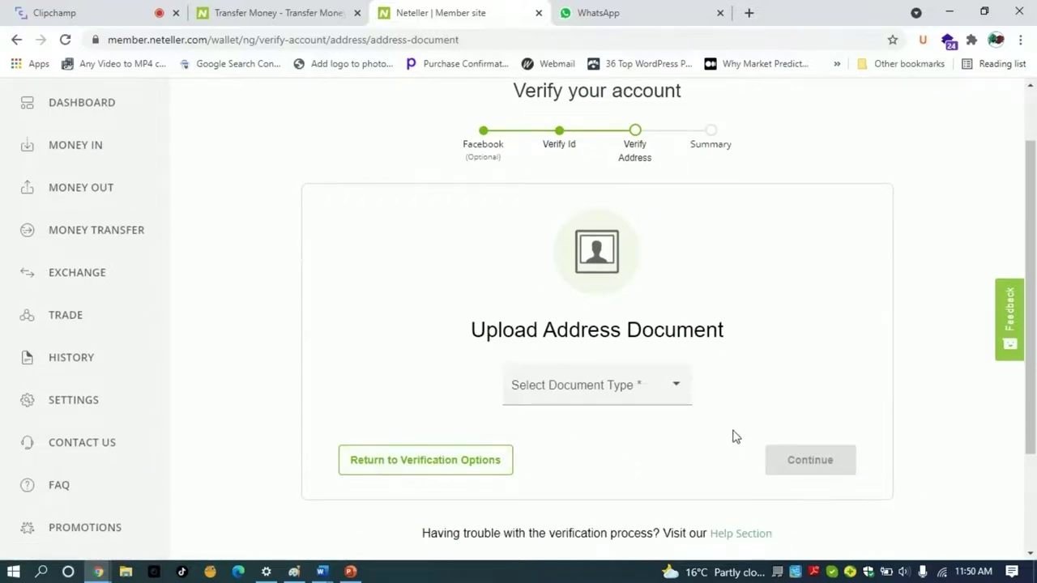
pyautogui.click(597, 386)
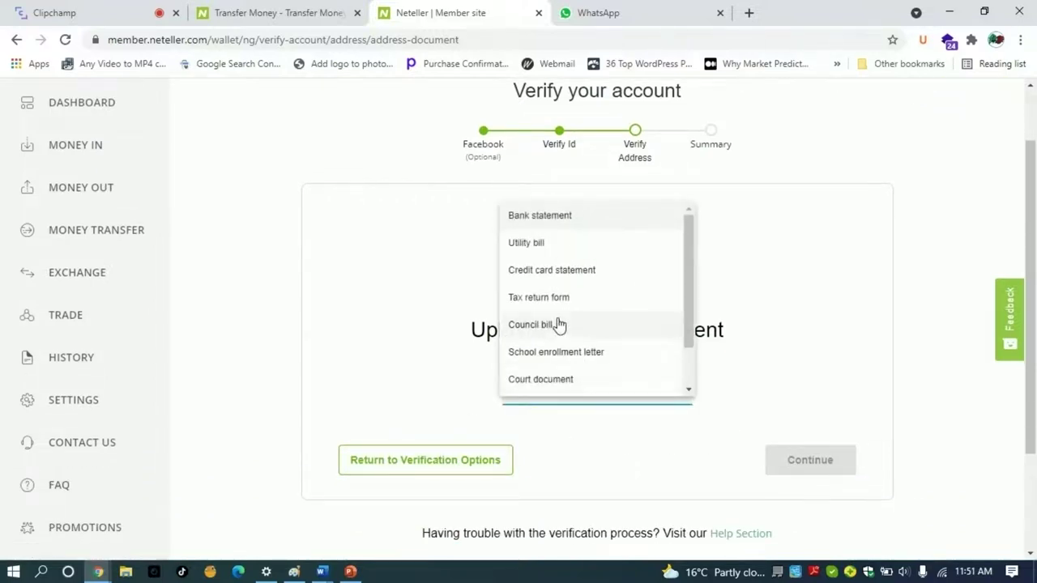
pyautogui.click(540, 243)
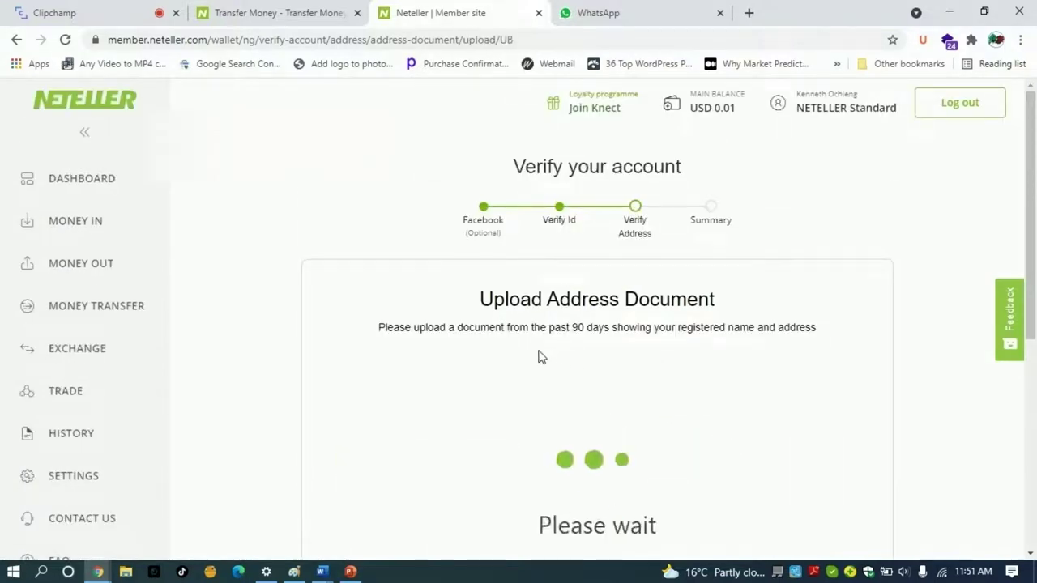
# Upload the utility bill photo, then continue and confirm the address document.
pyautogui.scroll(-3, 539, 354)
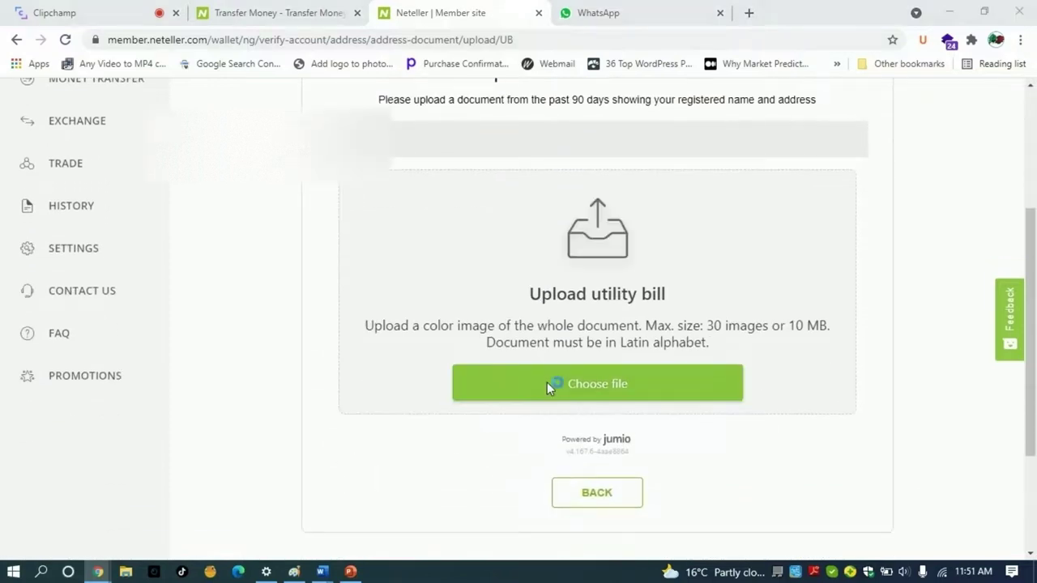
pyautogui.click(547, 386)
pyautogui.click(349, 158)
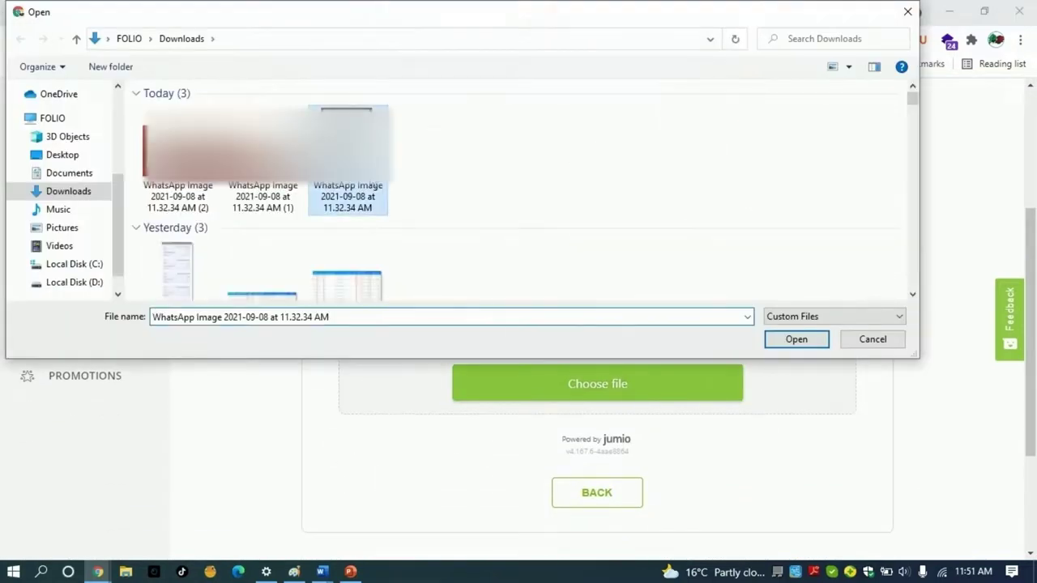
pyautogui.click(783, 343)
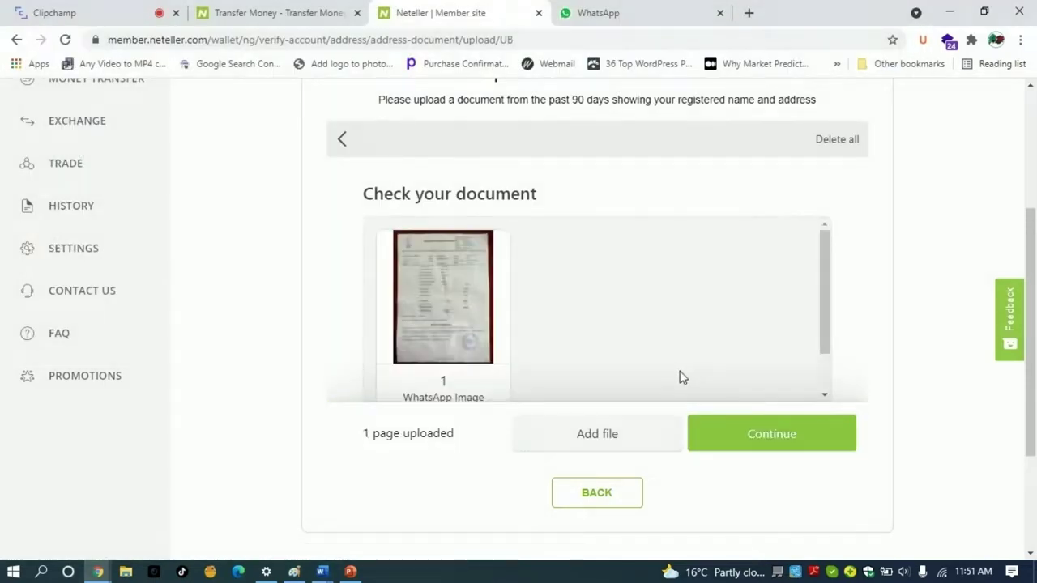
pyautogui.click(763, 438)
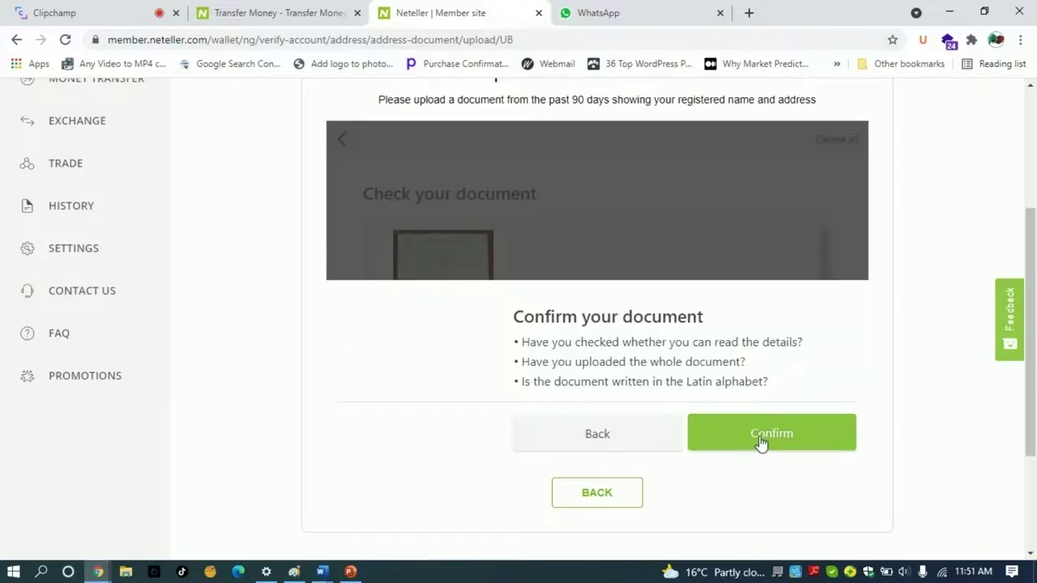
pyautogui.click(760, 438)
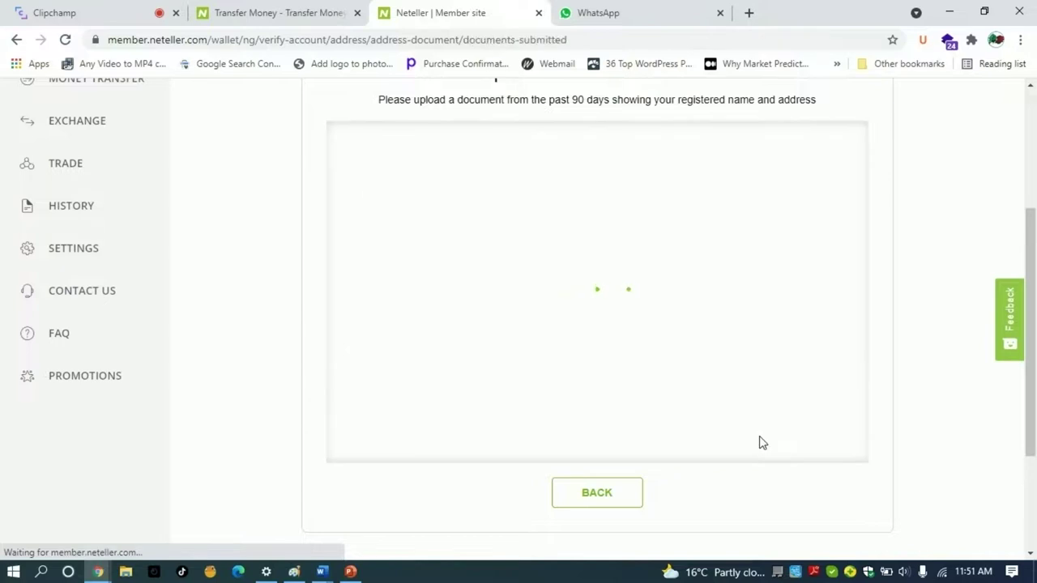
# Continue past Address Submitted and the summary showing ID and address pending, back to the dashboard.
pyautogui.scroll(-2, 649, 441)
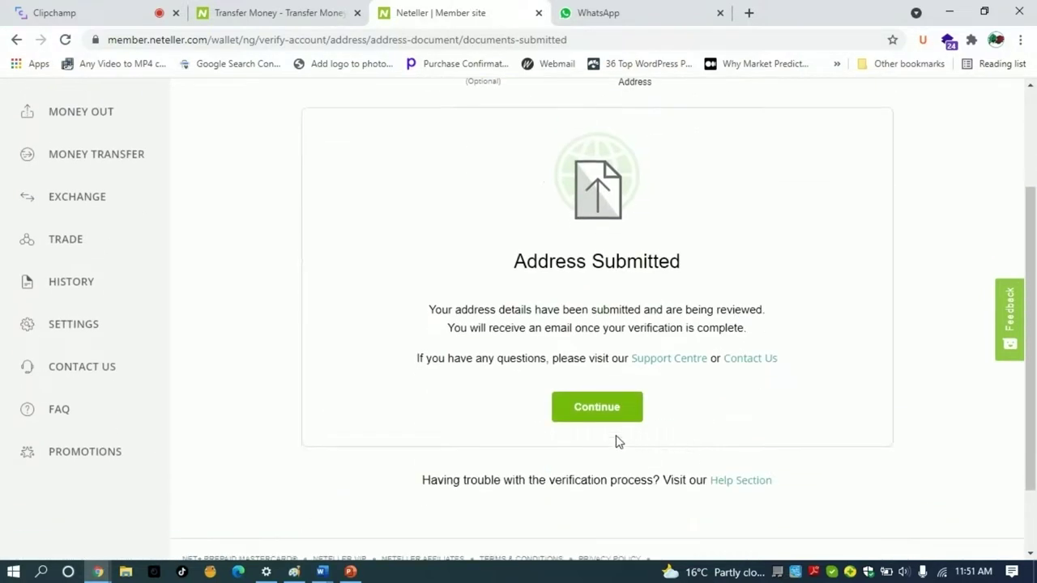
pyautogui.click(597, 407)
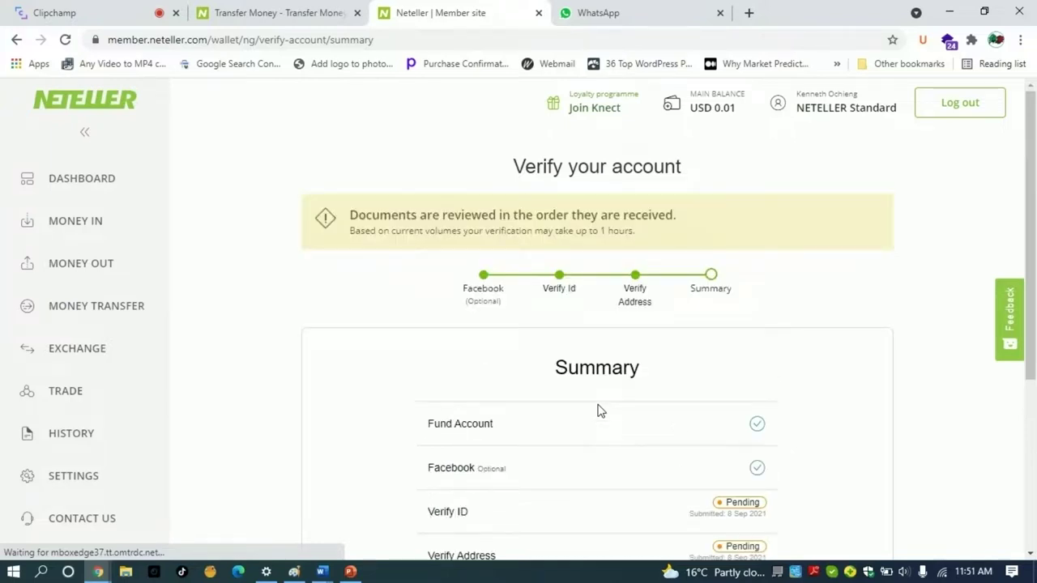
pyautogui.scroll(-2, 599, 411)
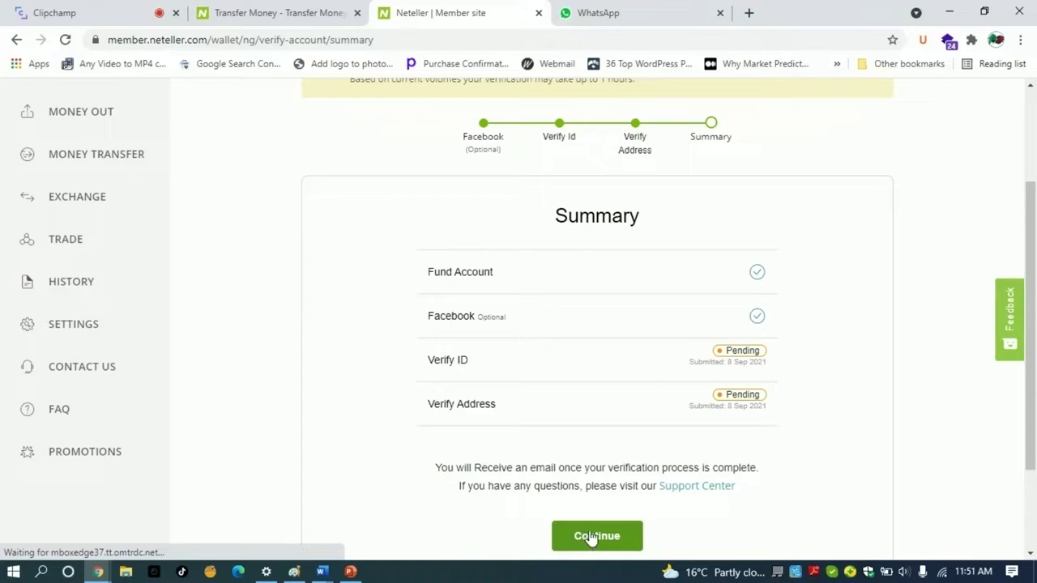
pyautogui.click(591, 539)
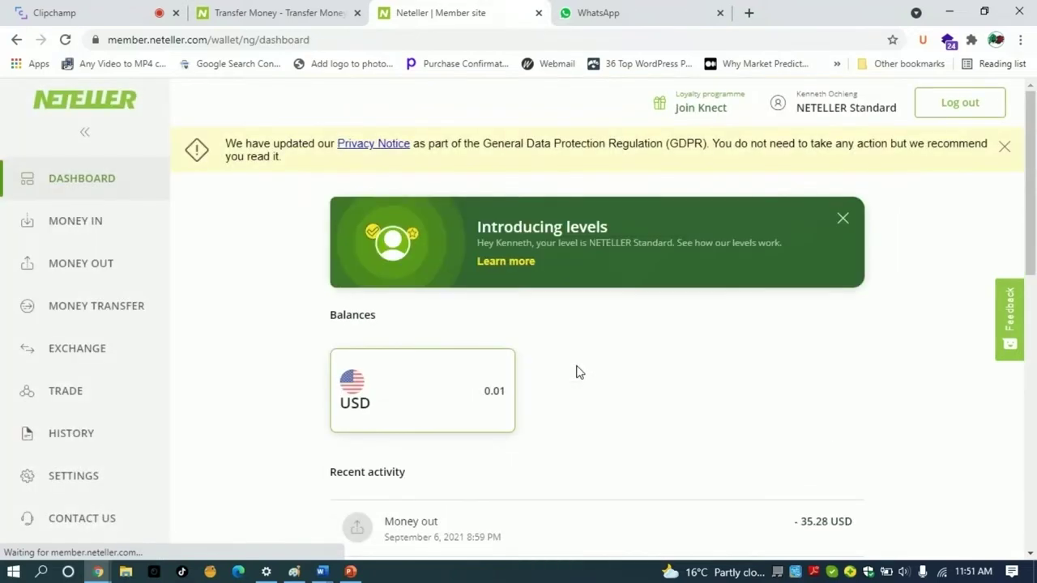
pyautogui.scroll(-1, 579, 372)
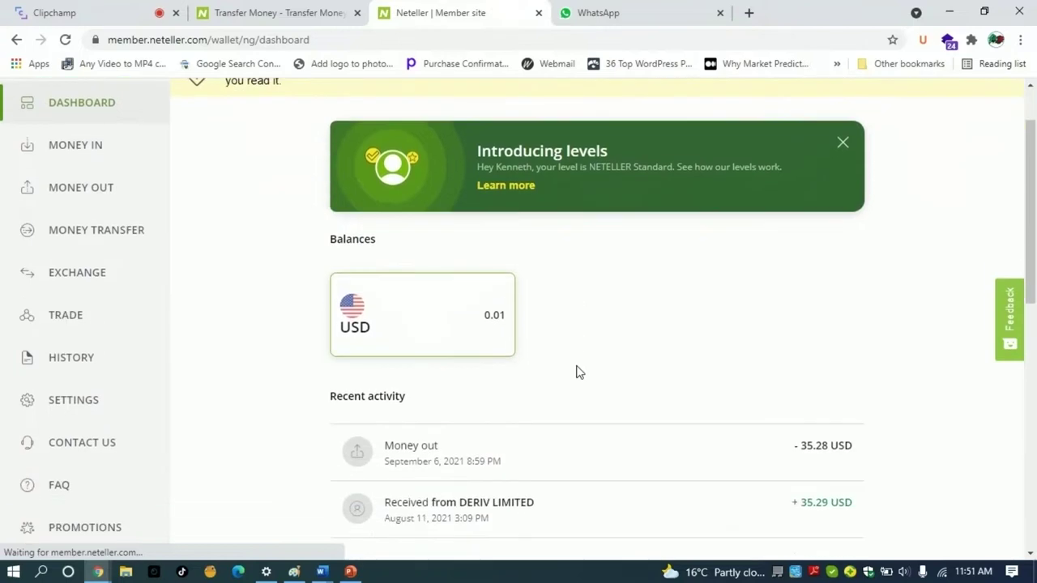
pyautogui.scroll(-1, 579, 372)
pyautogui.scroll(-2, 580, 372)
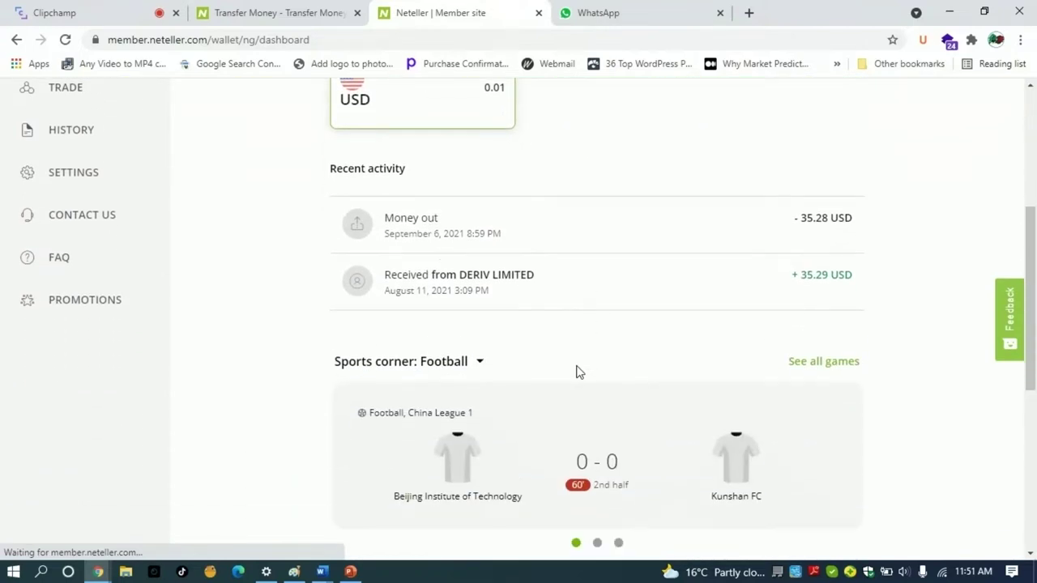
pyautogui.scroll(1, 580, 372)
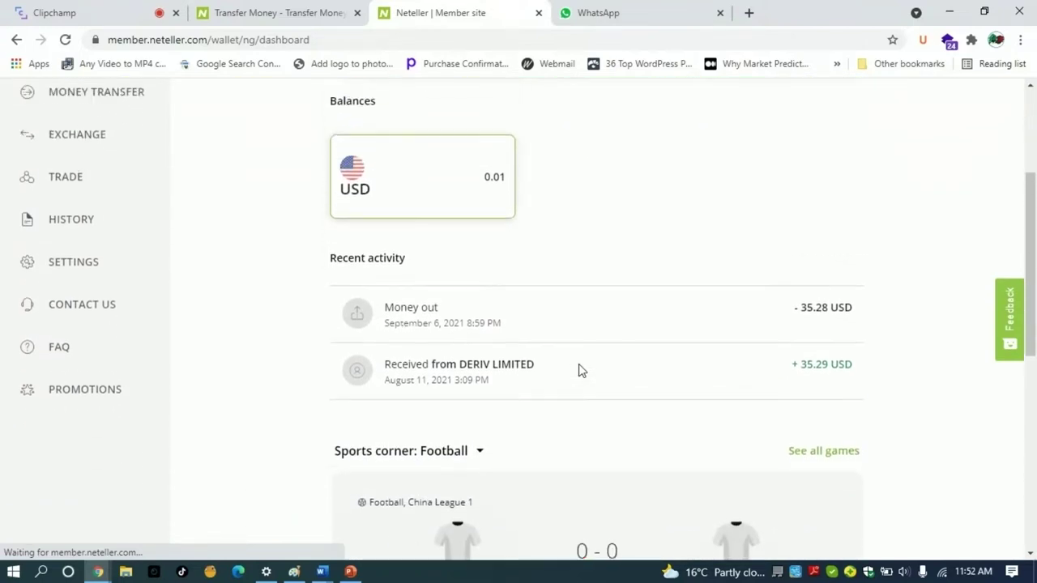
pyautogui.scroll(3, 580, 372)
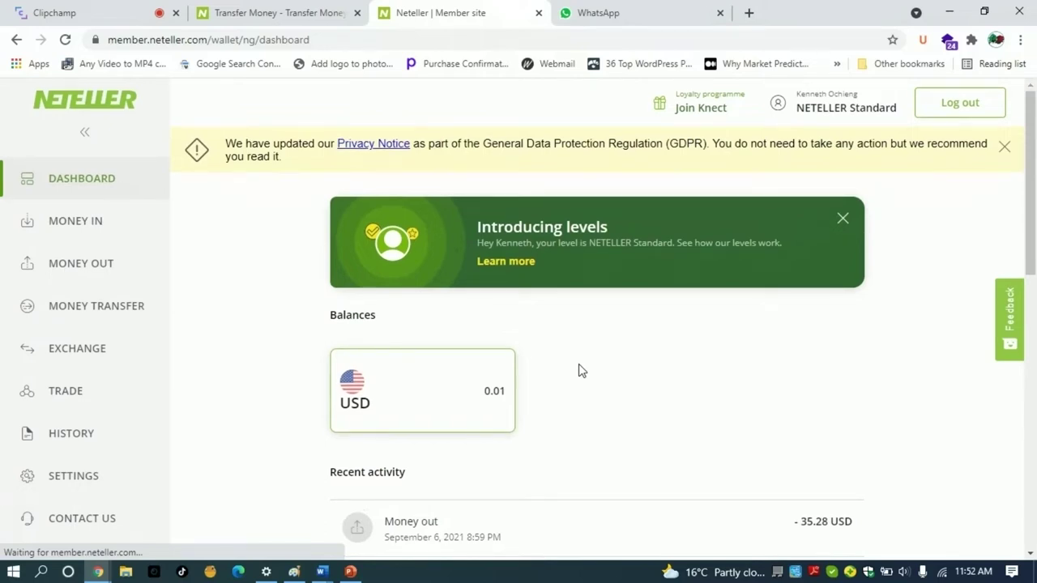